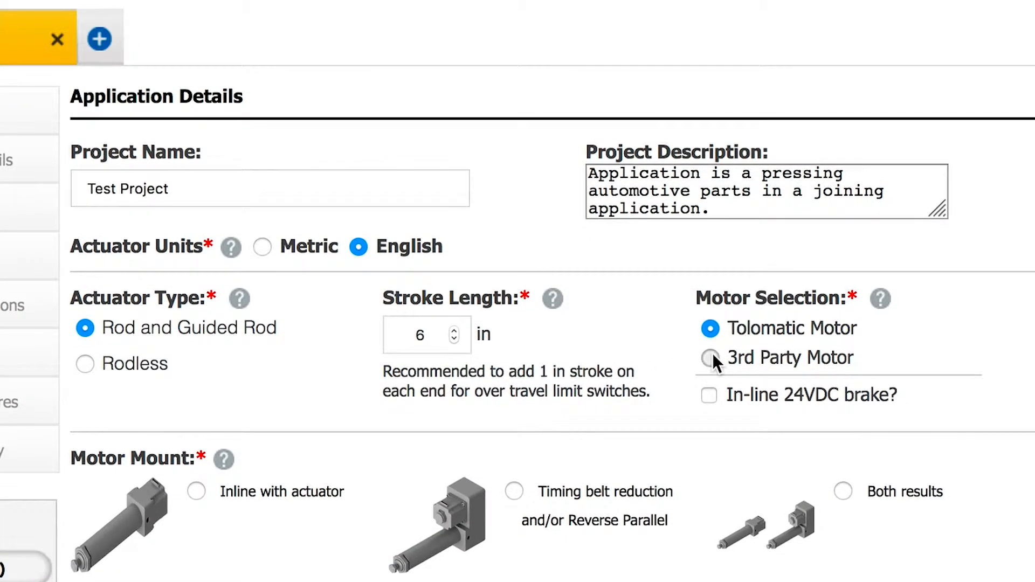
Try the 3rd Party Motor option in the motor selection, then go back to Tolomatic Motor.
click(710, 355)
click(702, 338)
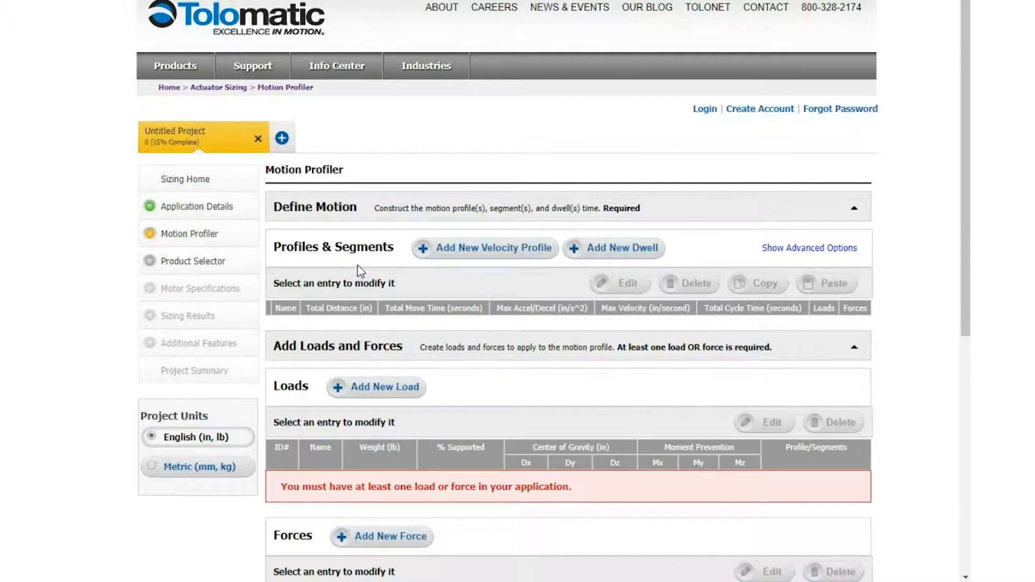
Start a new velocity profile and name it "Actuator Extend Move".
scroll(358, 265, down, 1)
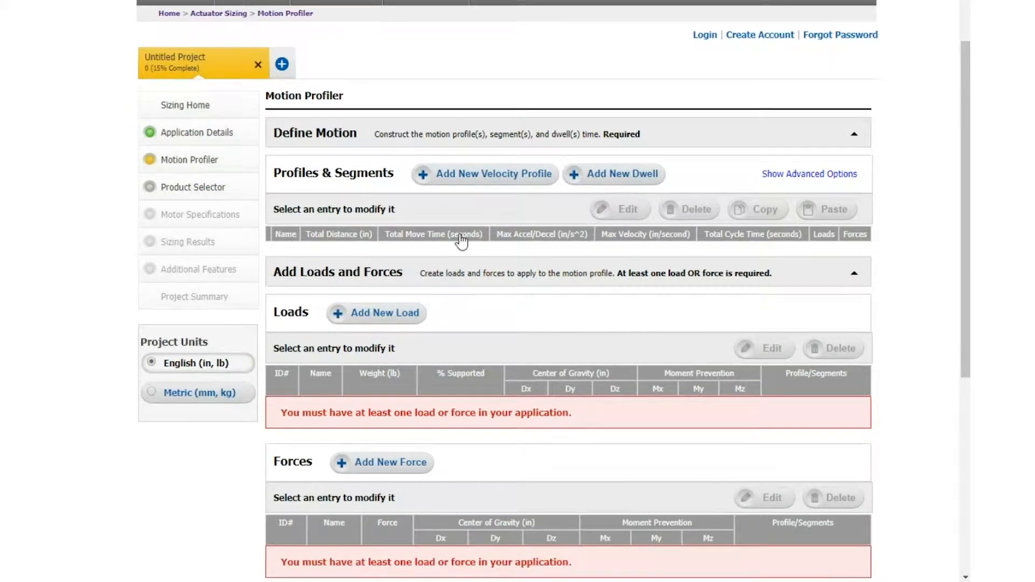
click(485, 189)
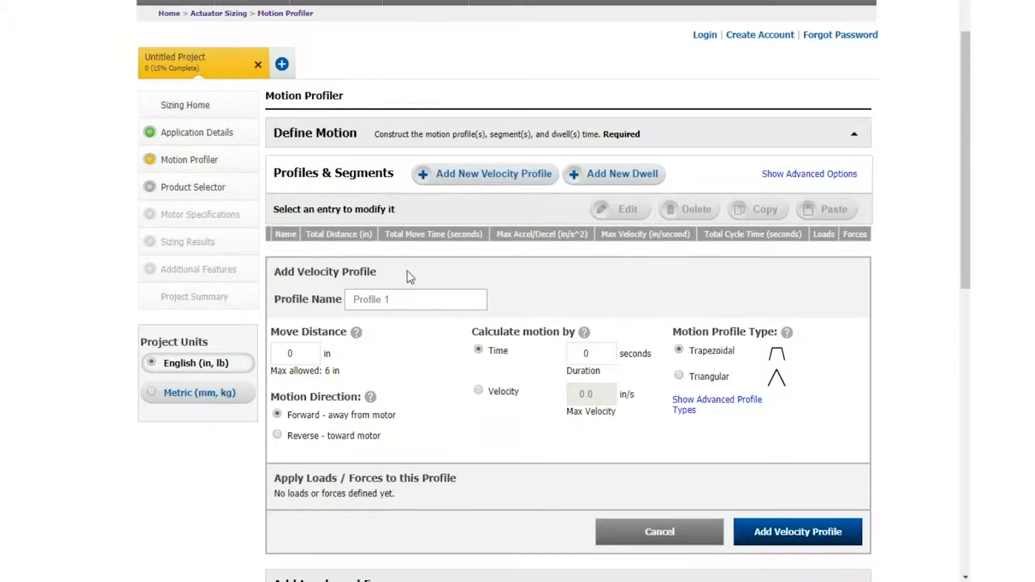
click(415, 300)
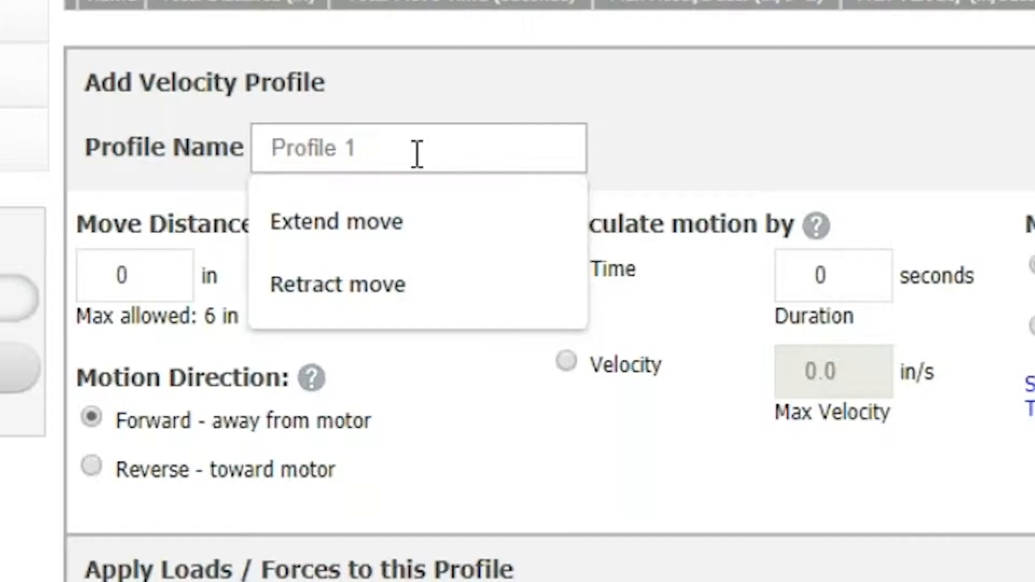
text(Ac)
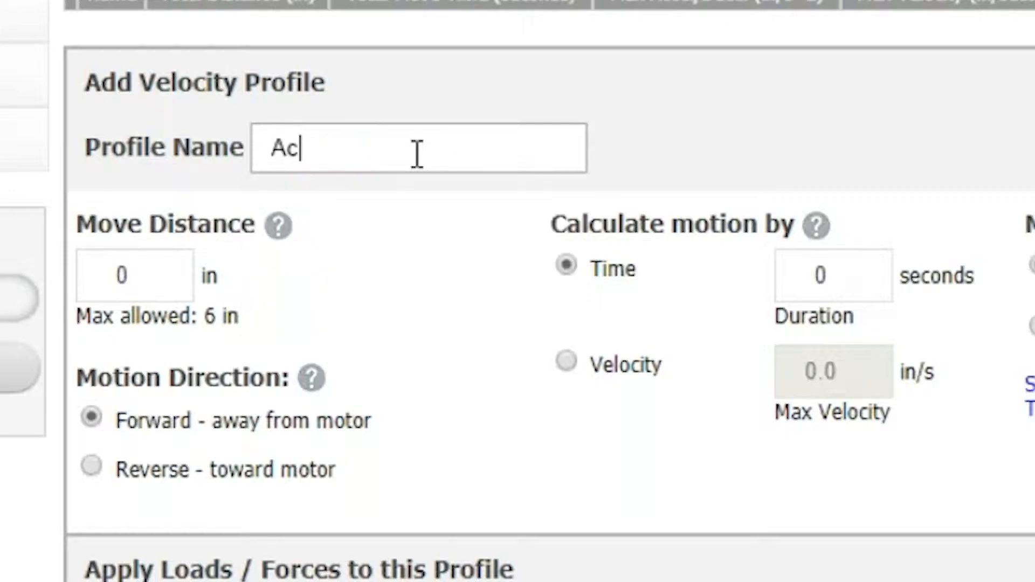
text(tuator M)
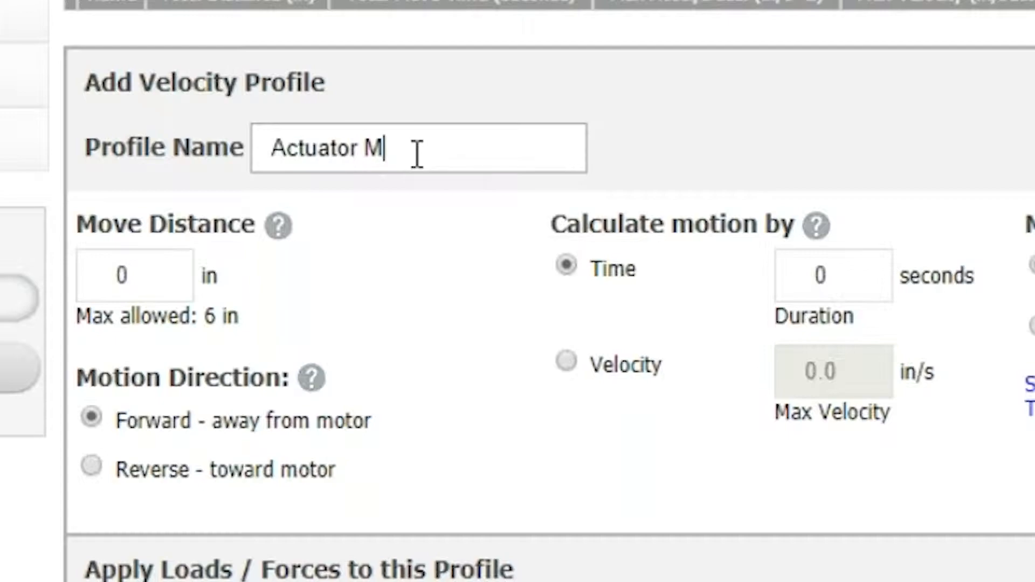
key(BackSpace)
text(Extend )
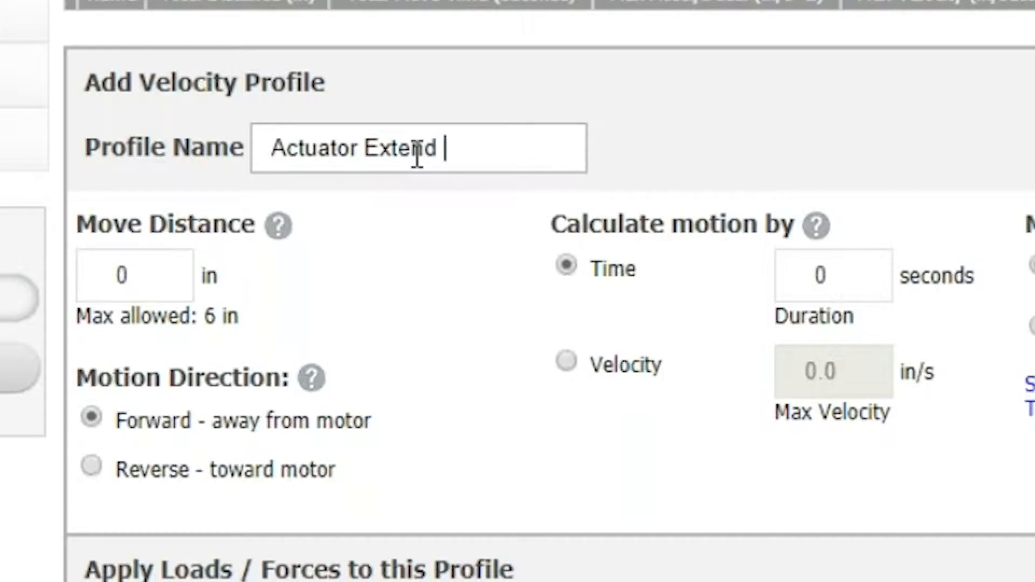
text(Move)
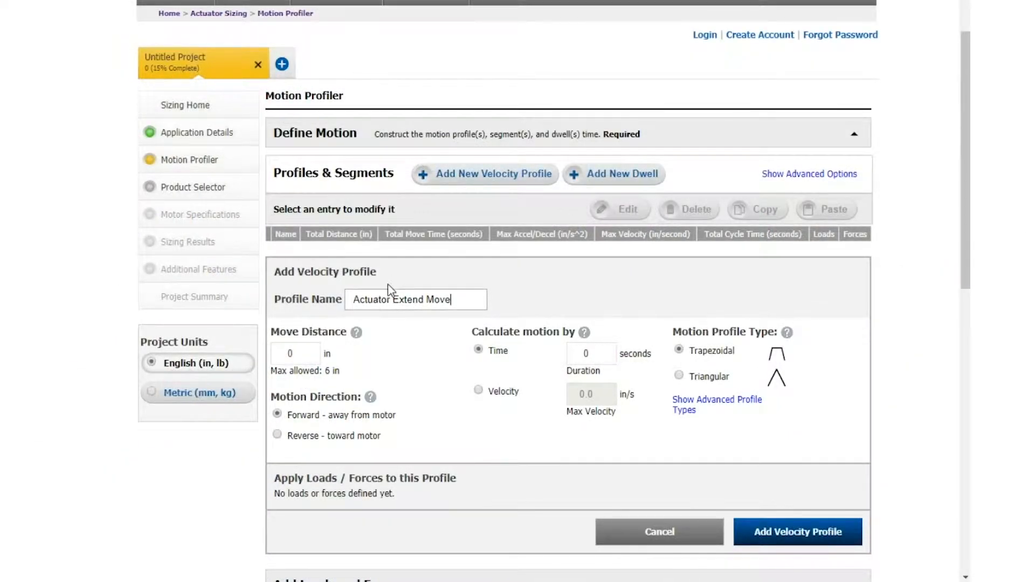
Give the extend profile a move distance of 3 in and a duration of 1 second, calculated by time, and add it.
click(296, 352)
text(3)
key(BackSpace)
click(586, 353)
text(1)
click(478, 391)
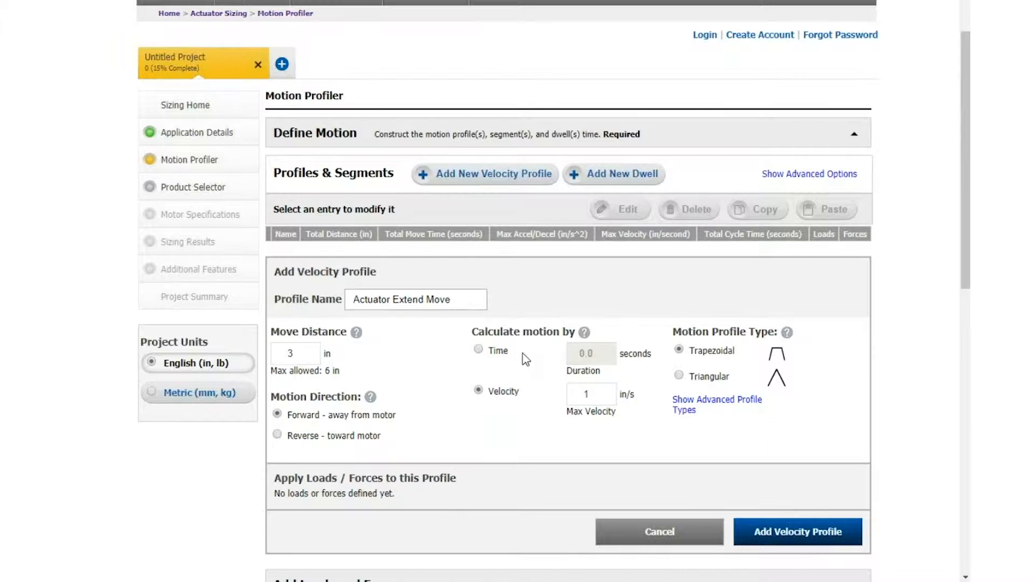
click(480, 349)
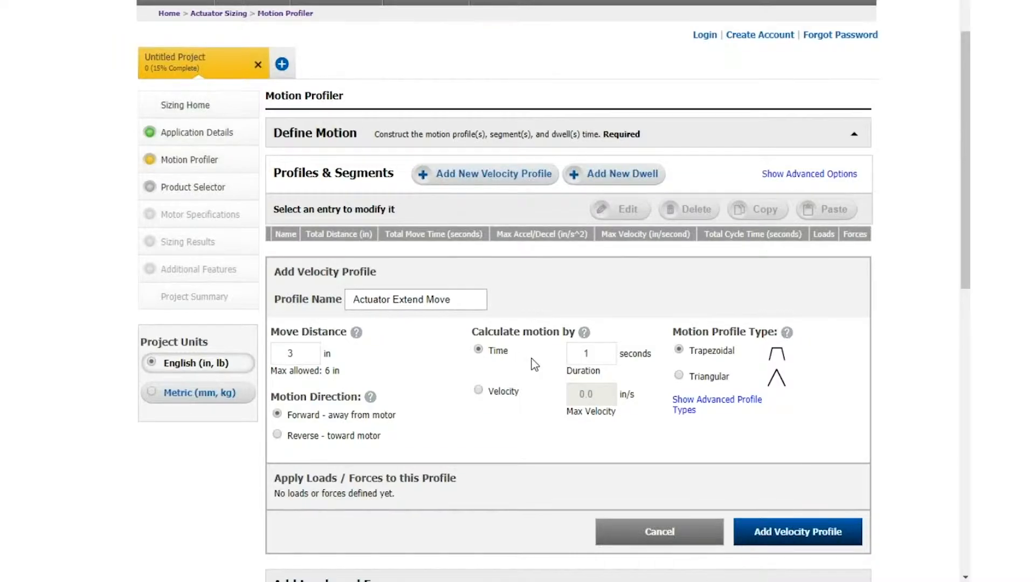
scroll(534, 364, down, 5)
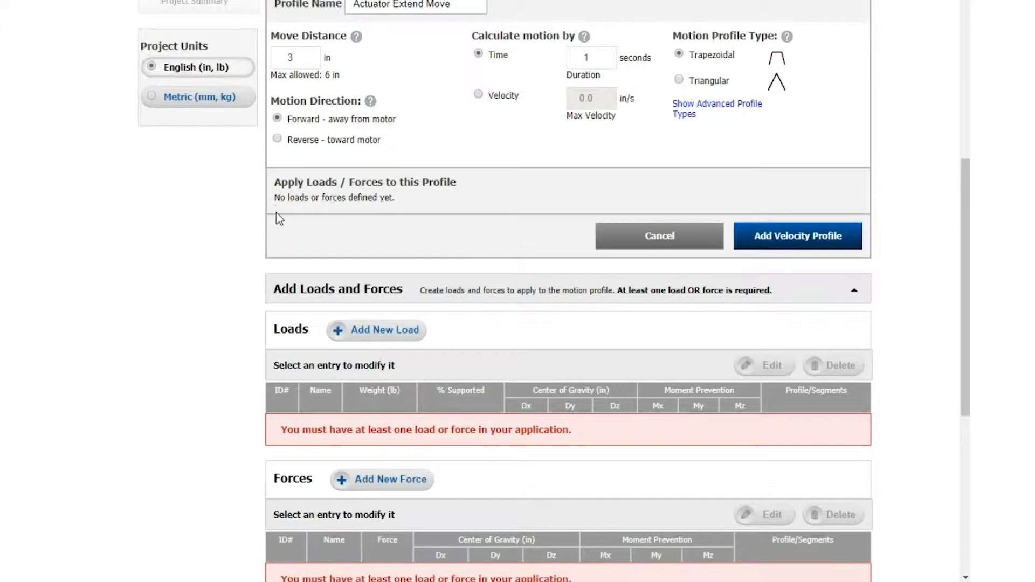
scroll(463, 216, up, 3)
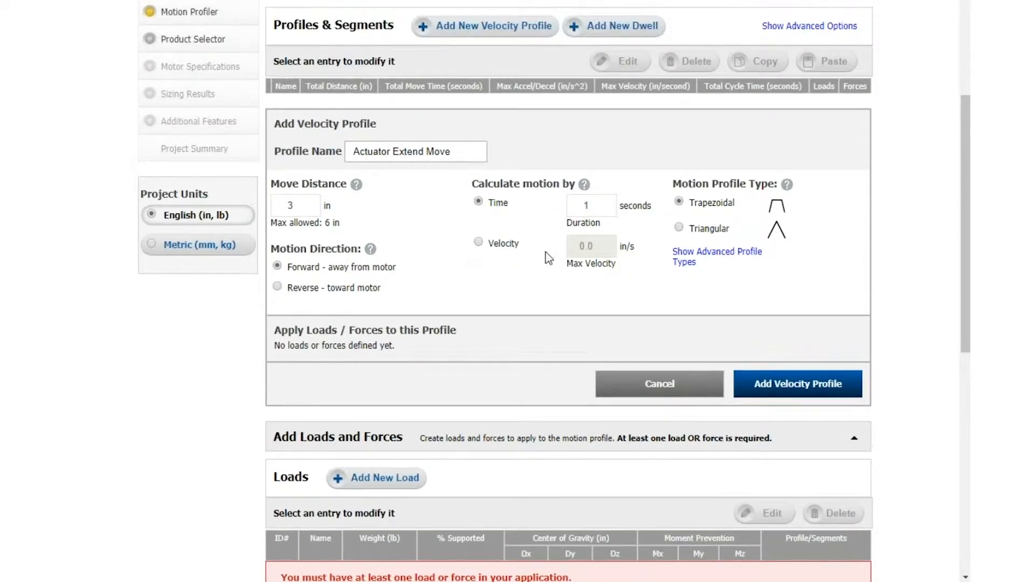
click(802, 382)
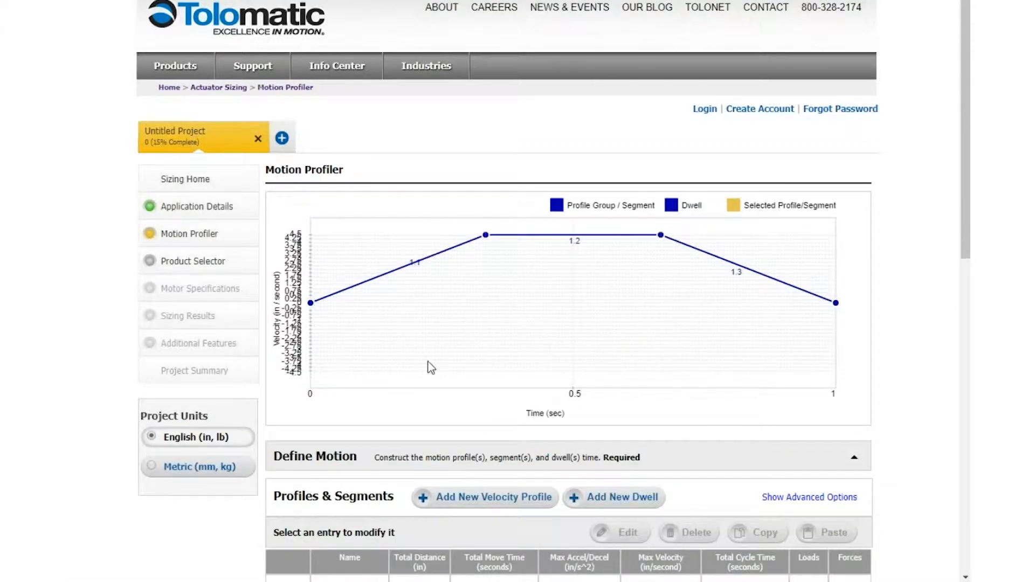
Start a second velocity profile and name it "Press Move".
scroll(706, 318, down, 3)
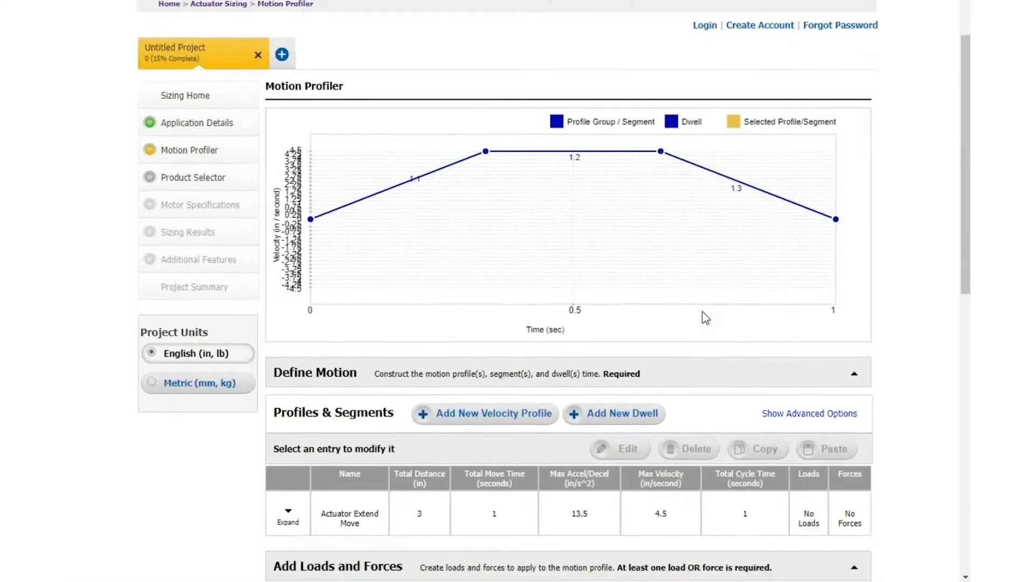
click(592, 453)
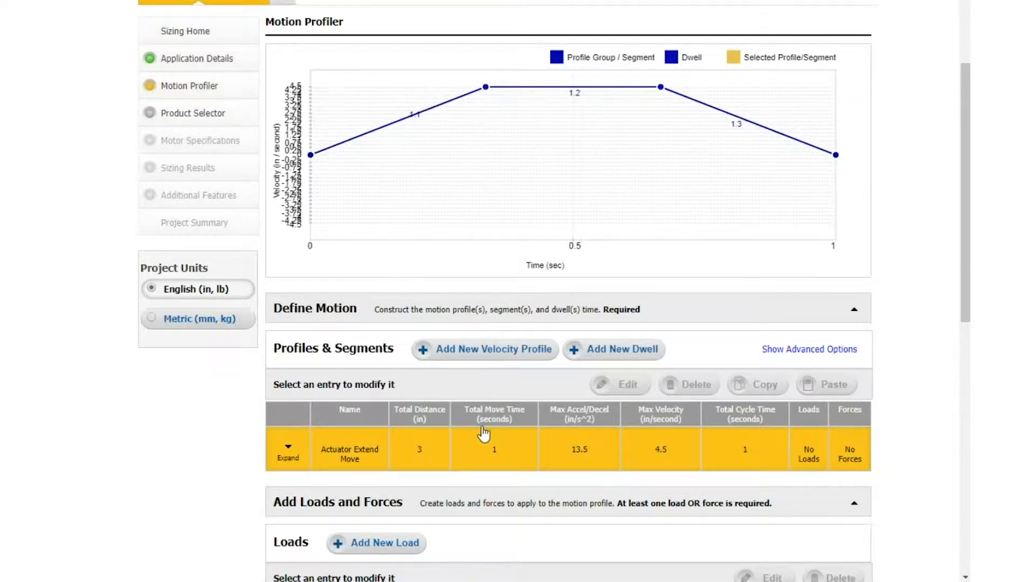
click(477, 349)
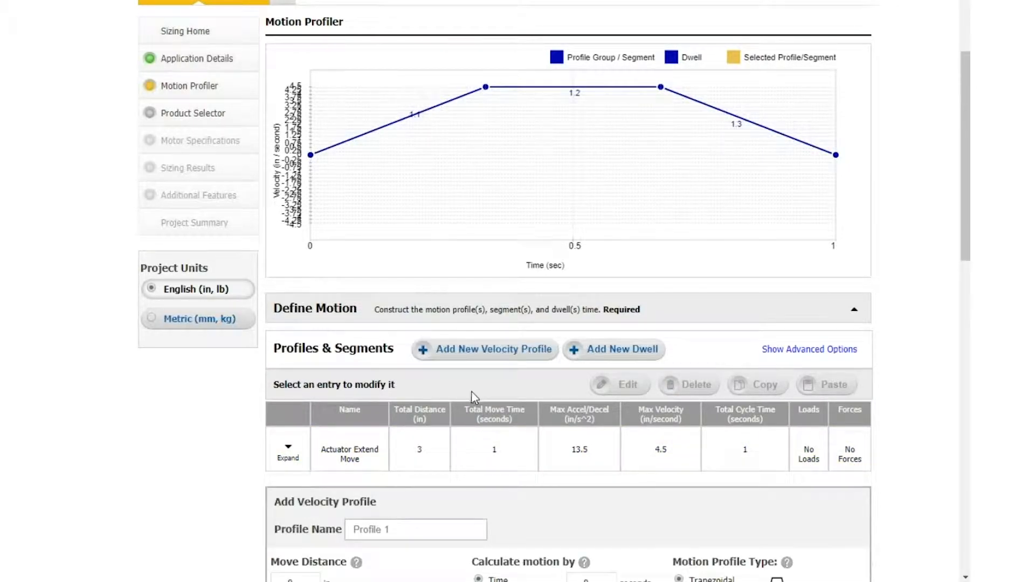
scroll(471, 391, down, 3)
click(425, 384)
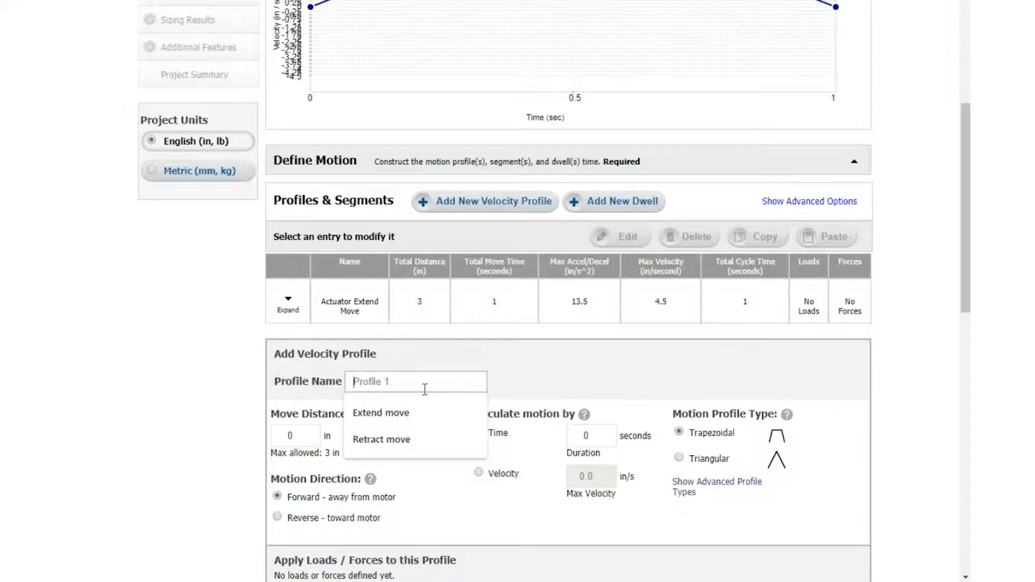
text(Press Move)
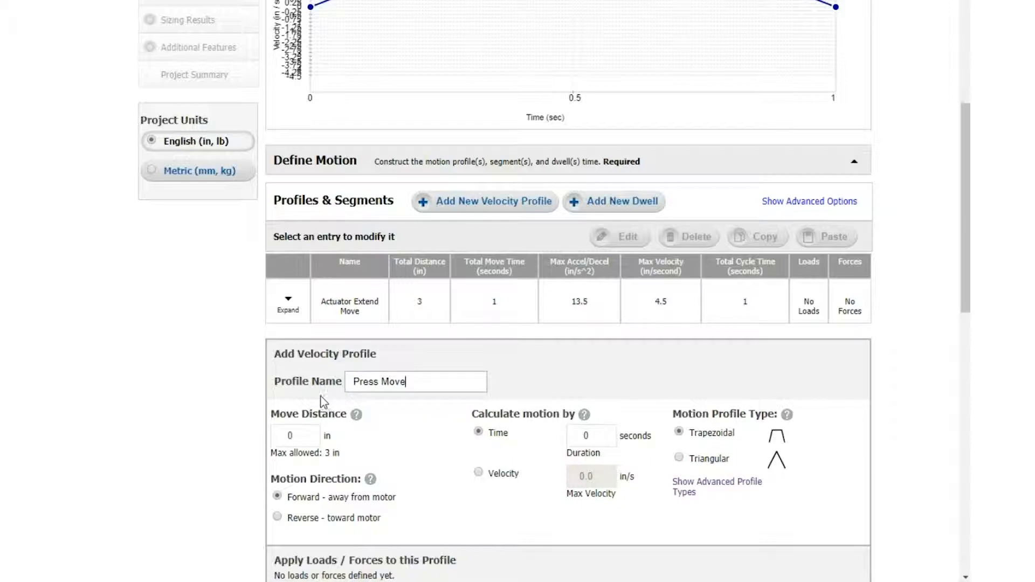
Set the press profile's move distance to 0.5 in and its duration to 0.5 seconds, and add it to the motion.
double_click(289, 435)
text(0.5)
double_click(592, 436)
text(0.5)
scroll(474, 505, down, 3)
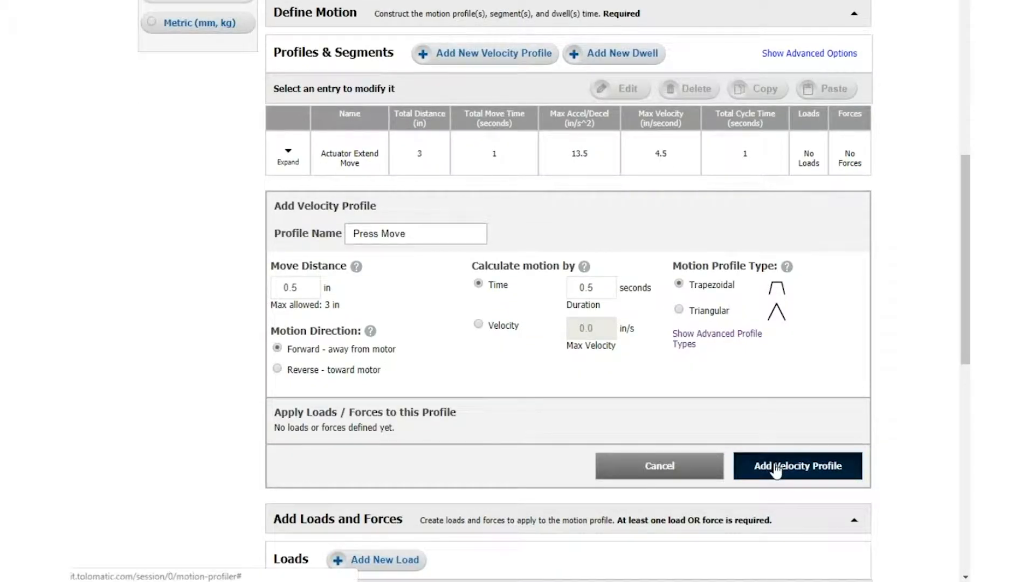
click(775, 467)
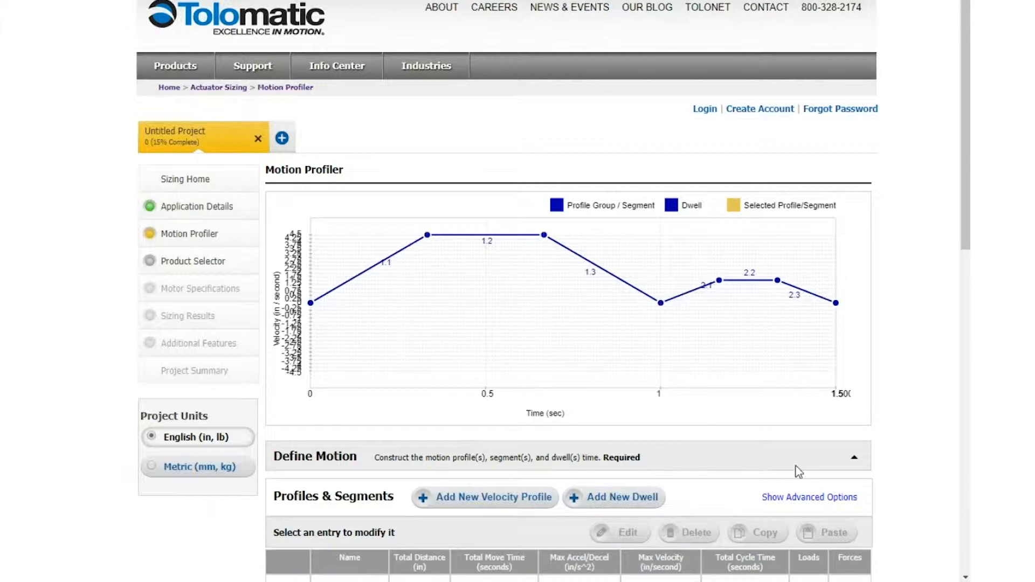
Start a third velocity profile with its motion direction set to Reverse - toward motor.
scroll(773, 496, down, 5)
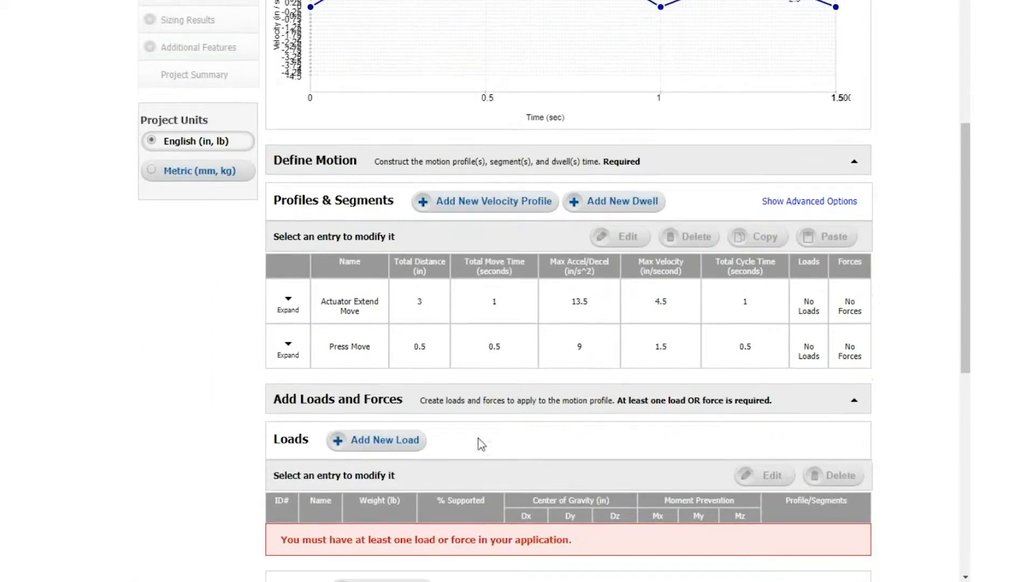
click(491, 208)
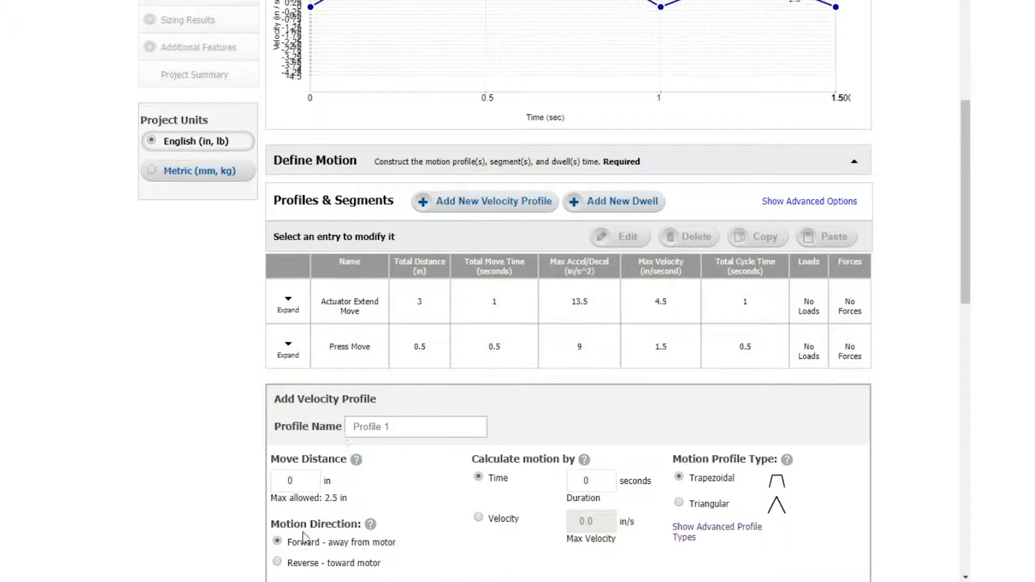
scroll(313, 515, down, 2)
click(278, 488)
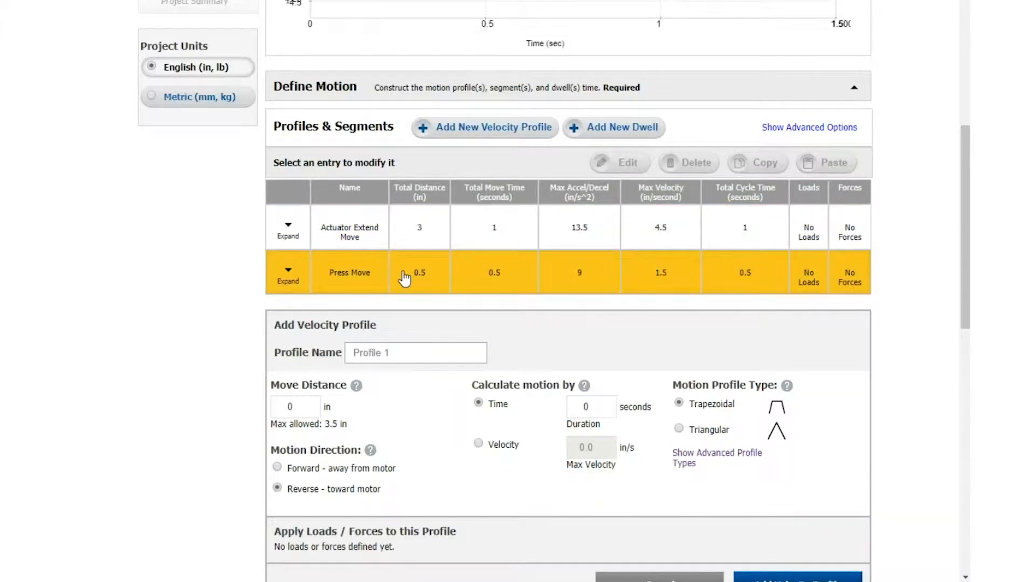
Set the reverse profile to a 3.5 in move over 2 seconds with a triangular motion type, and add it.
click(298, 407)
drag(297, 407, 288, 406)
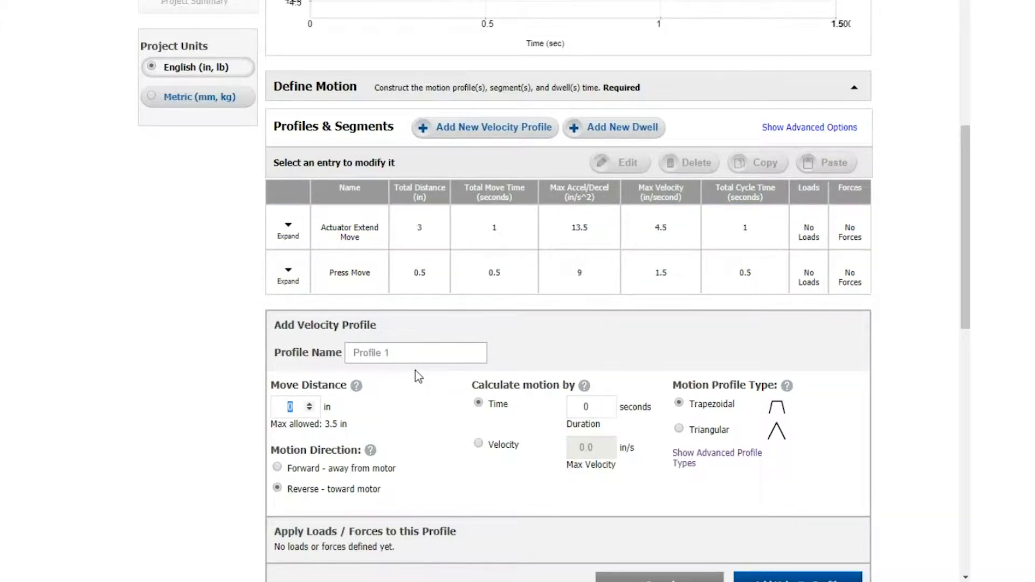
text(3.5)
double_click(585, 407)
click(679, 429)
scroll(752, 388, down, 2)
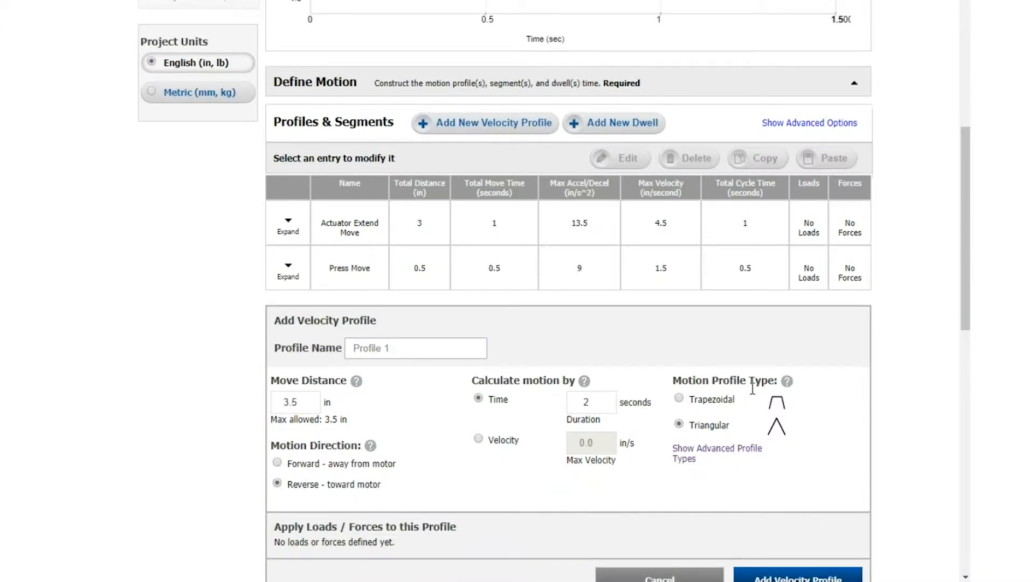
click(795, 511)
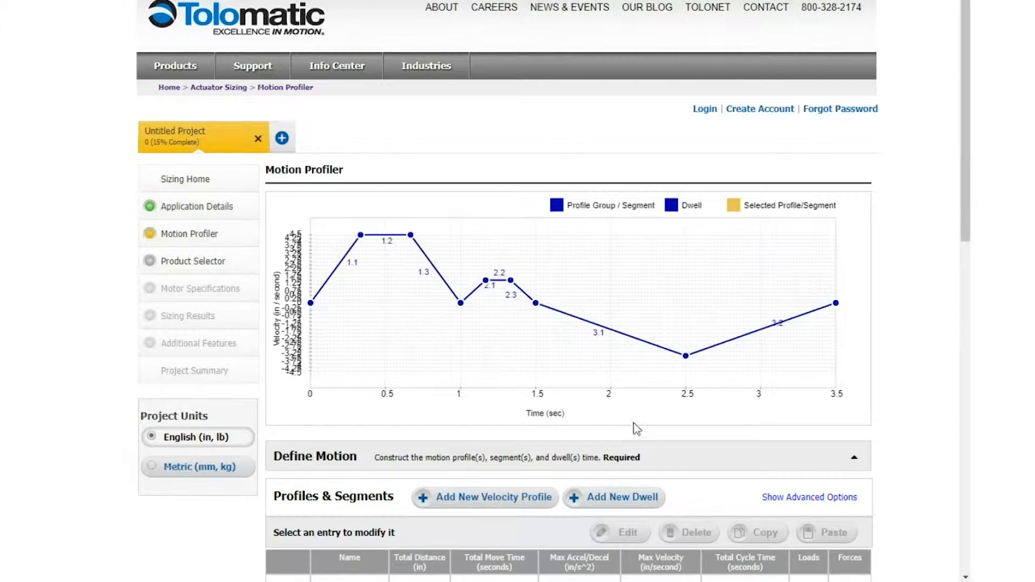
Start a new dwell after the velocity profiles and set its dwell time to 2 seconds.
scroll(688, 448, down, 4)
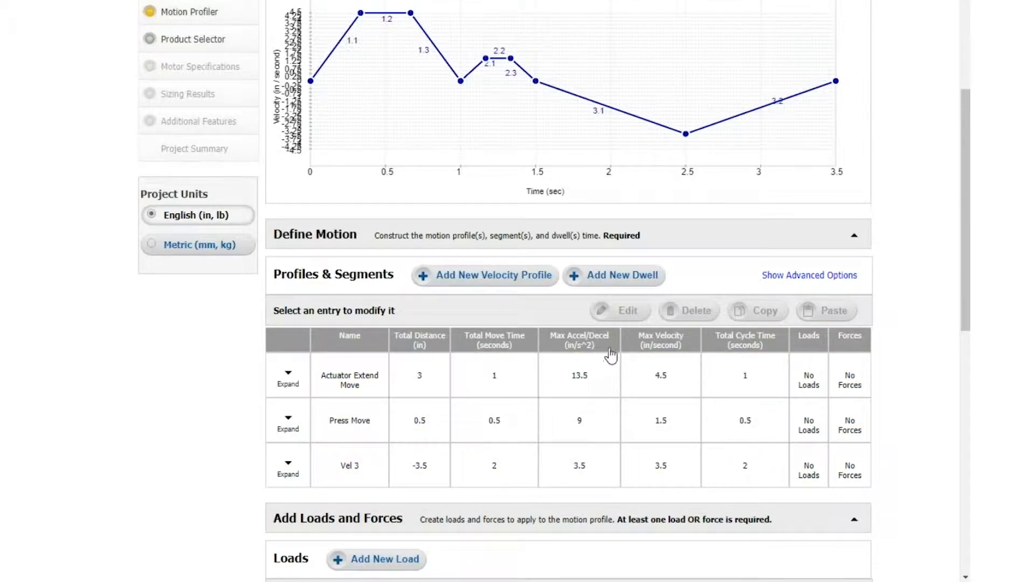
click(611, 285)
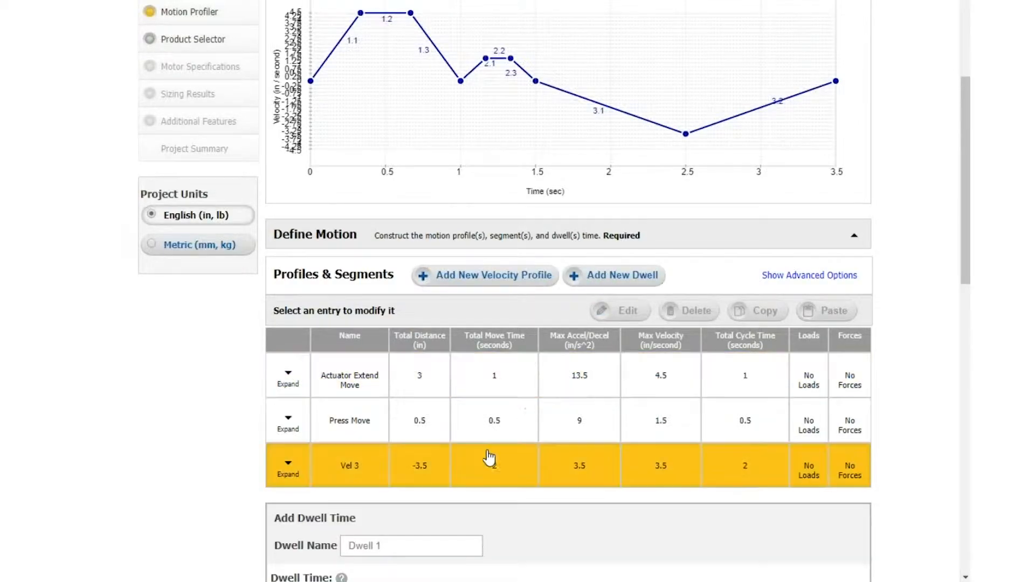
scroll(489, 455, down, 4)
triple_click(307, 377)
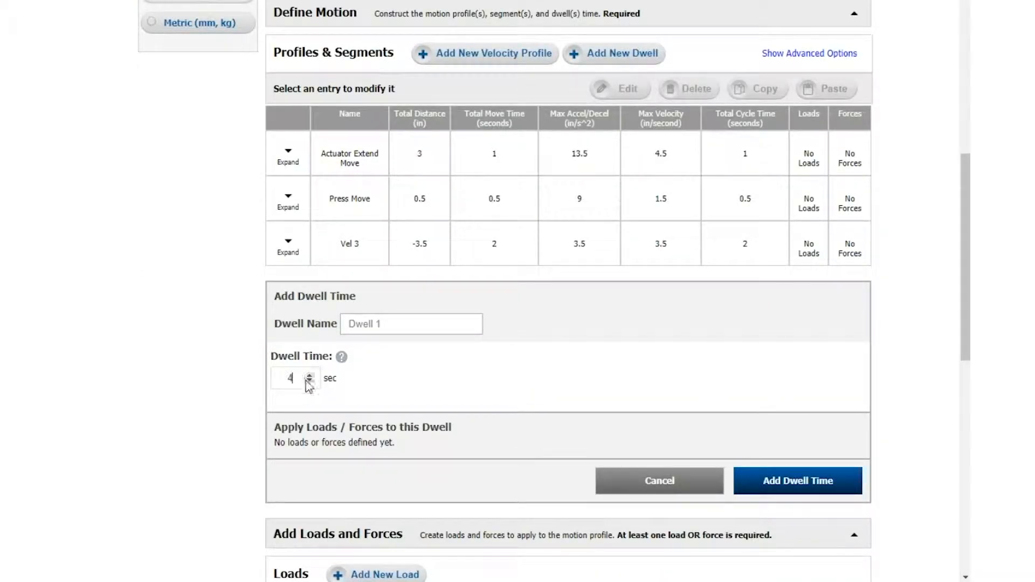
click(308, 381)
Name the dwell "Dwell for part loading" and add it to the motion.
click(365, 323)
text(Dwell for part l)
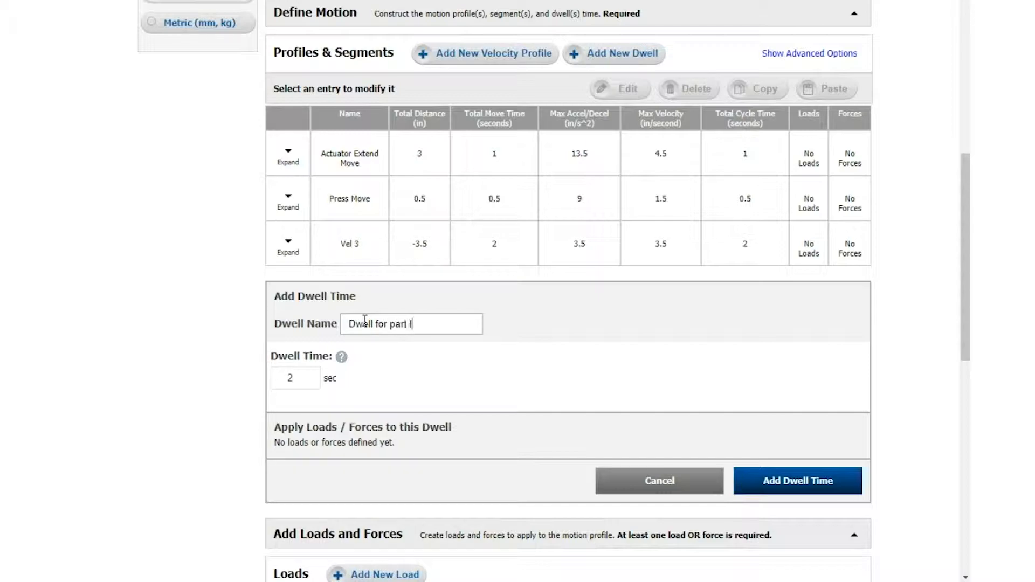
text(oading)
click(791, 472)
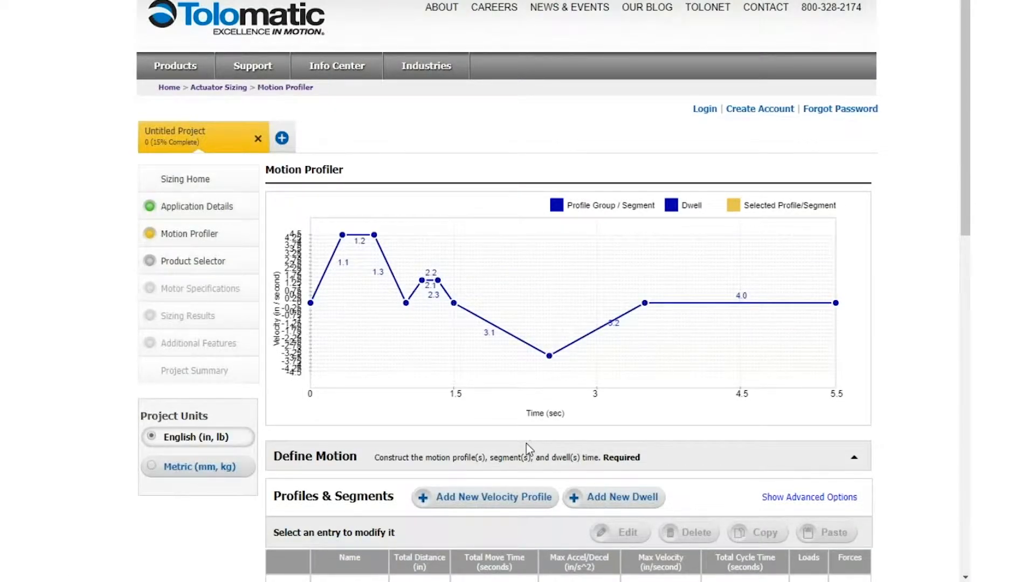
Expand the reverse velocity profile's entry to examine its segments, then collapse it again.
scroll(453, 453, down, 3)
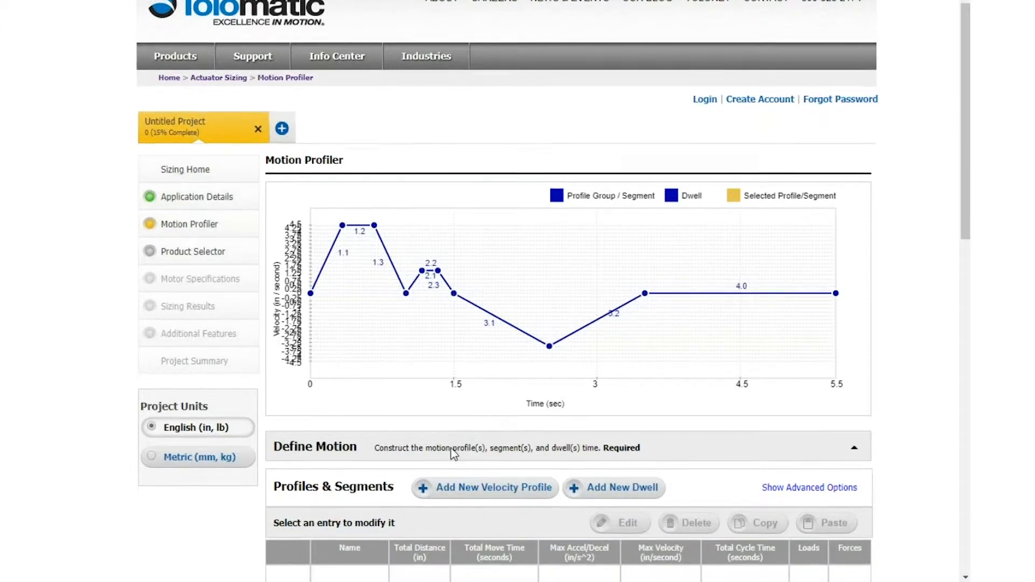
scroll(462, 457, down, 2)
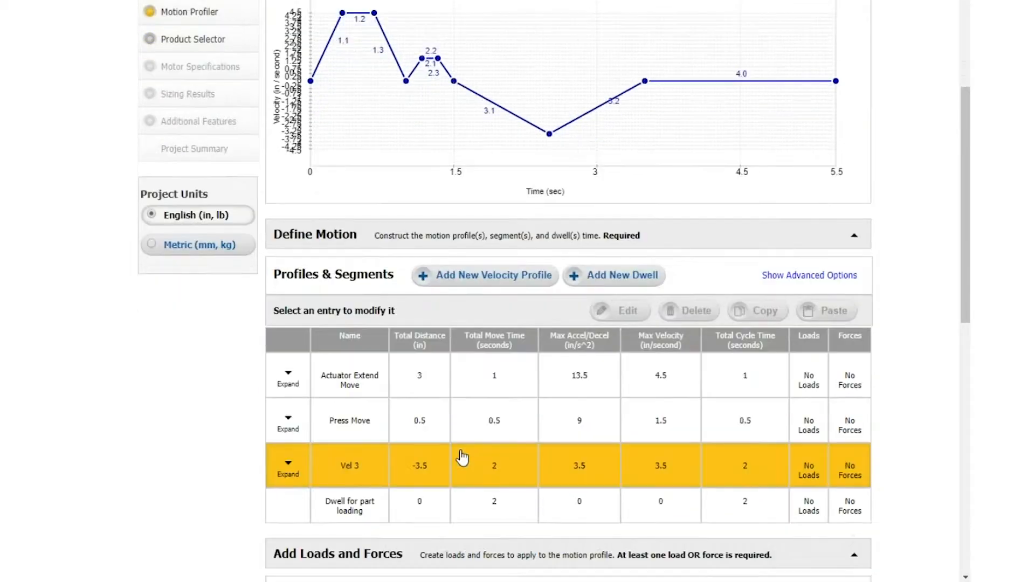
click(289, 467)
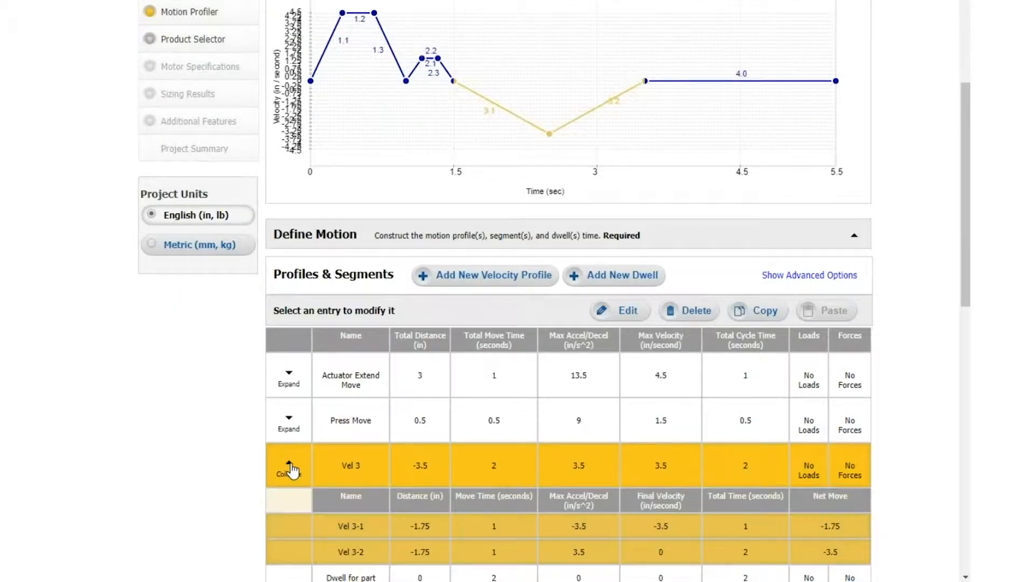
click(288, 467)
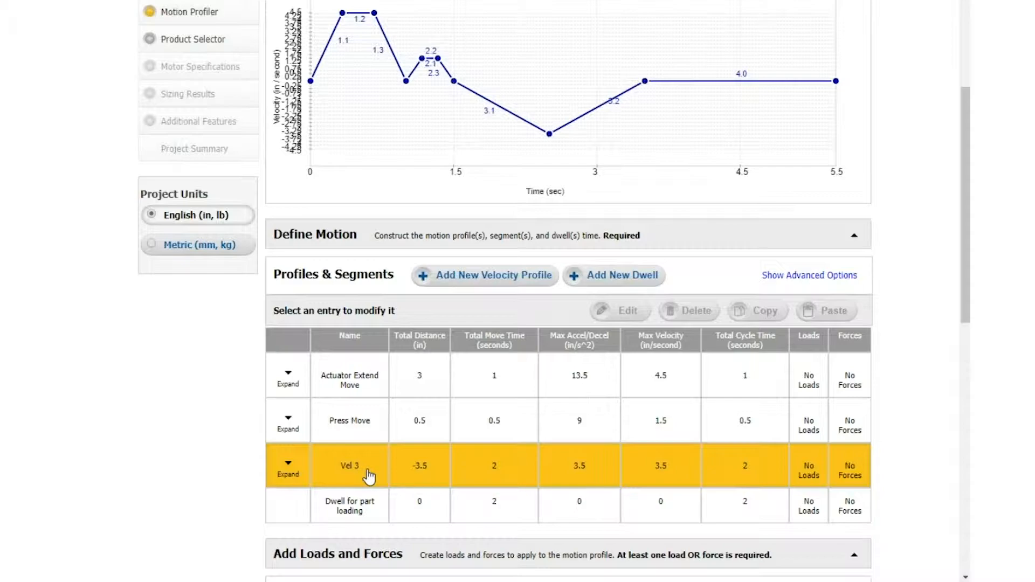
Rename the reverse velocity profile Vel 3 as "Retract move" and save the edit.
click(365, 477)
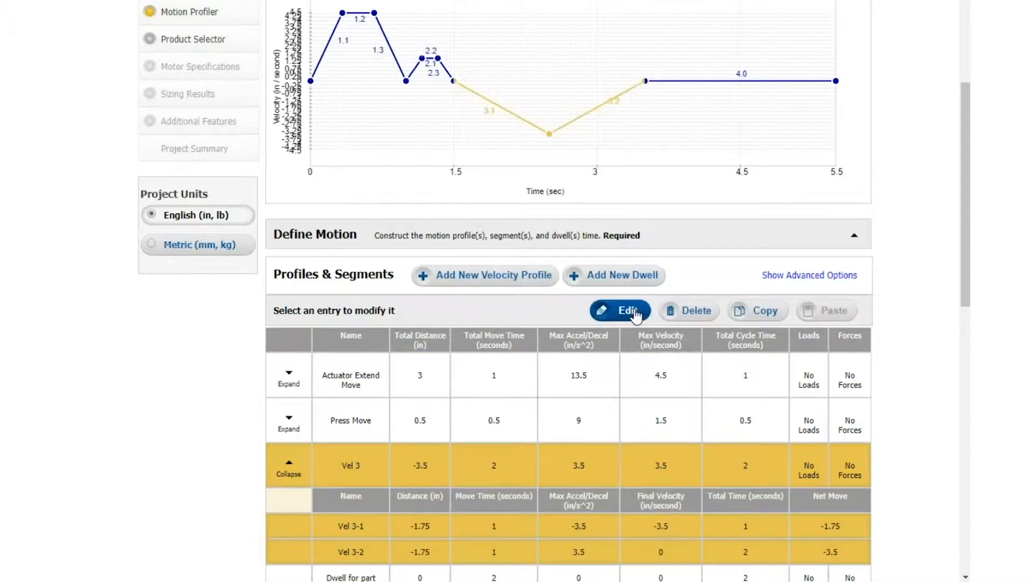
click(620, 311)
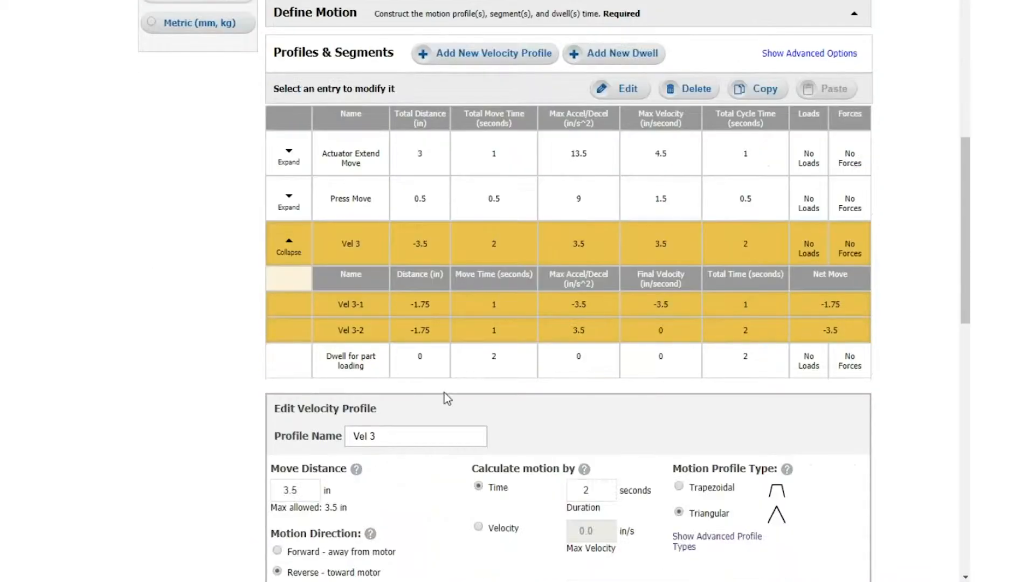
triple_click(395, 431)
text(Retract move)
scroll(484, 410, down, 3)
click(823, 518)
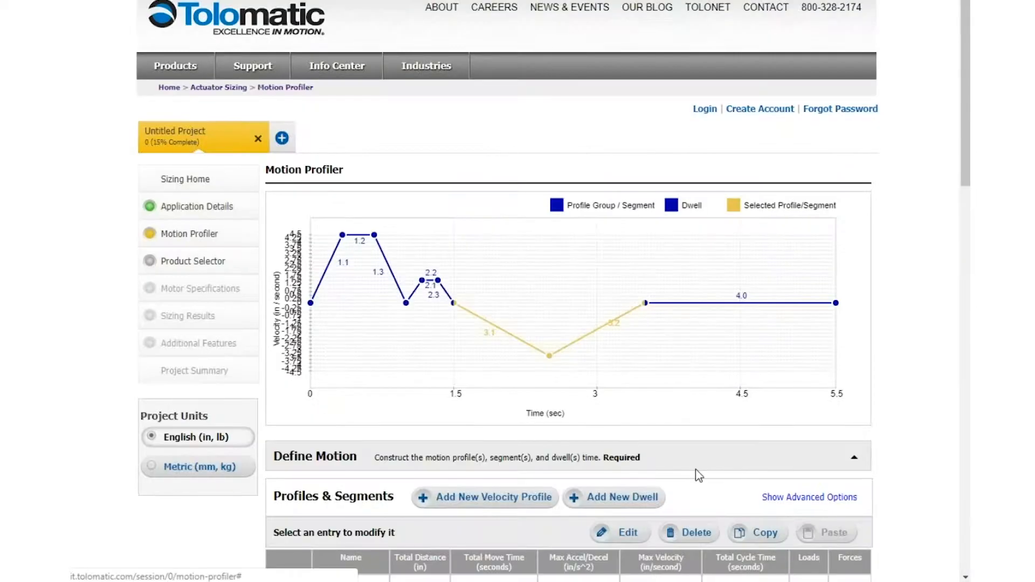
Review the list of motion entries, expanding the retract move to examine its segments and collapsing it again.
scroll(438, 434, down, 5)
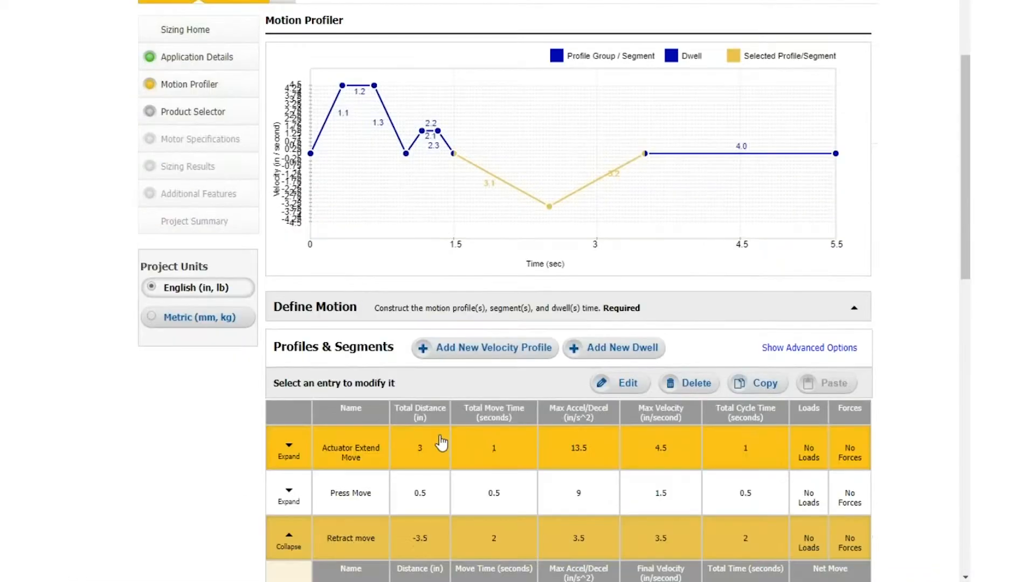
scroll(441, 442, down, 3)
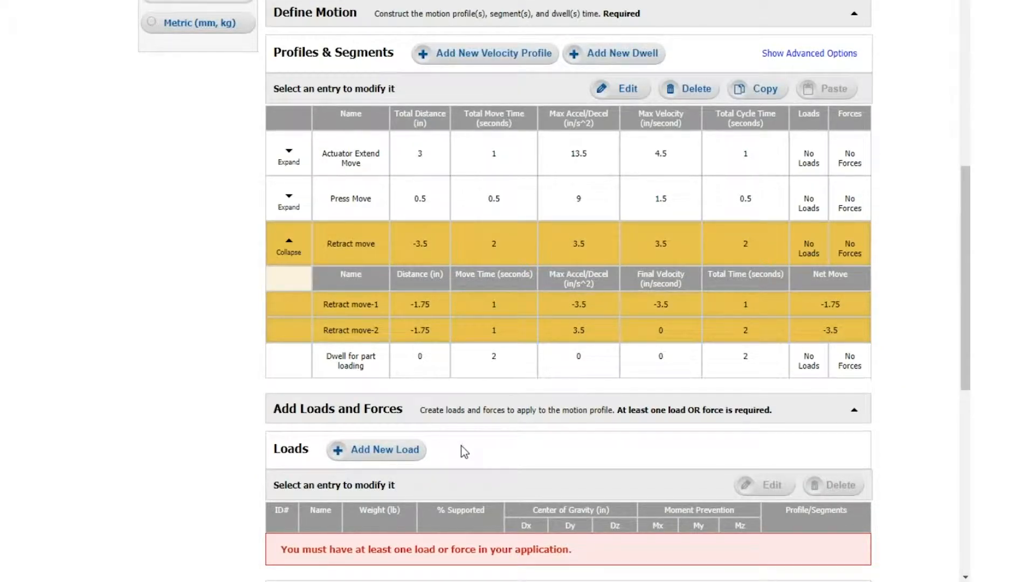
scroll(503, 460, down, 2)
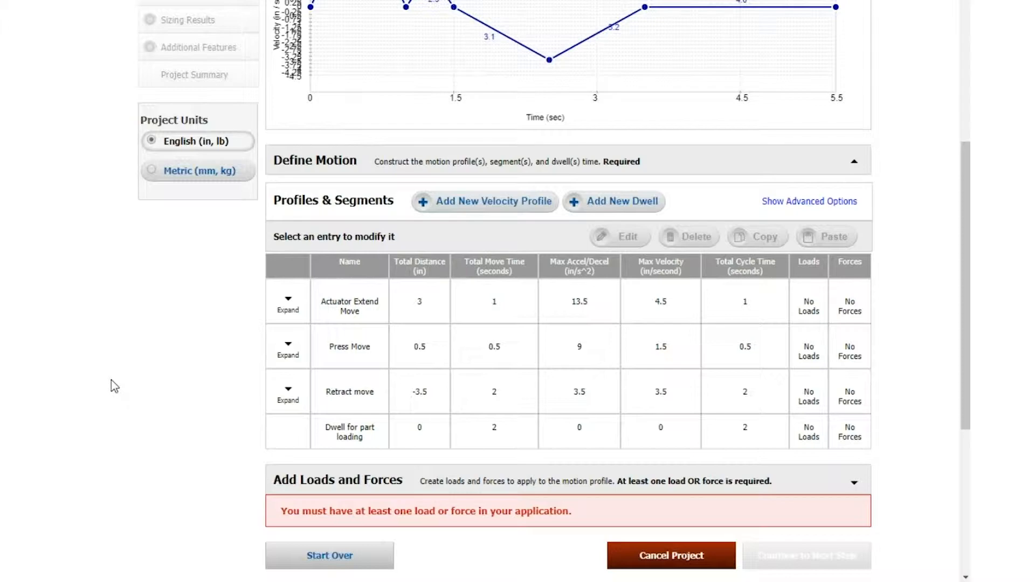
click(312, 409)
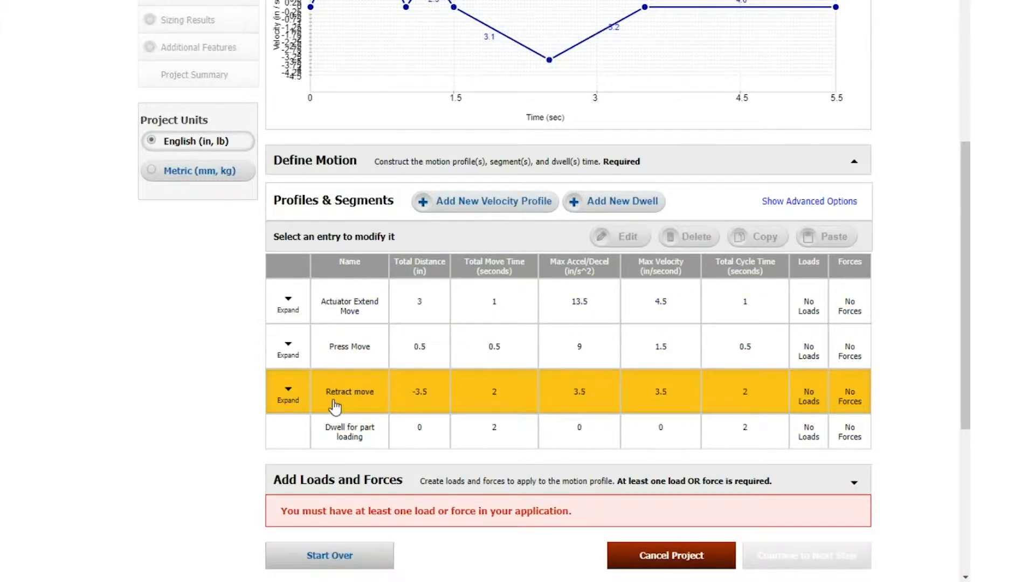
click(335, 408)
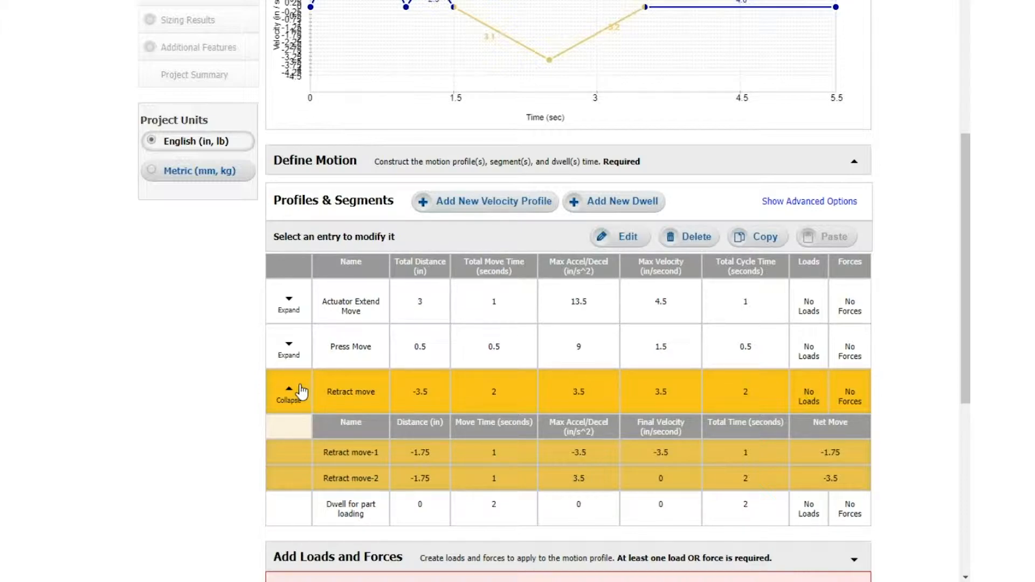
click(520, 286)
click(288, 396)
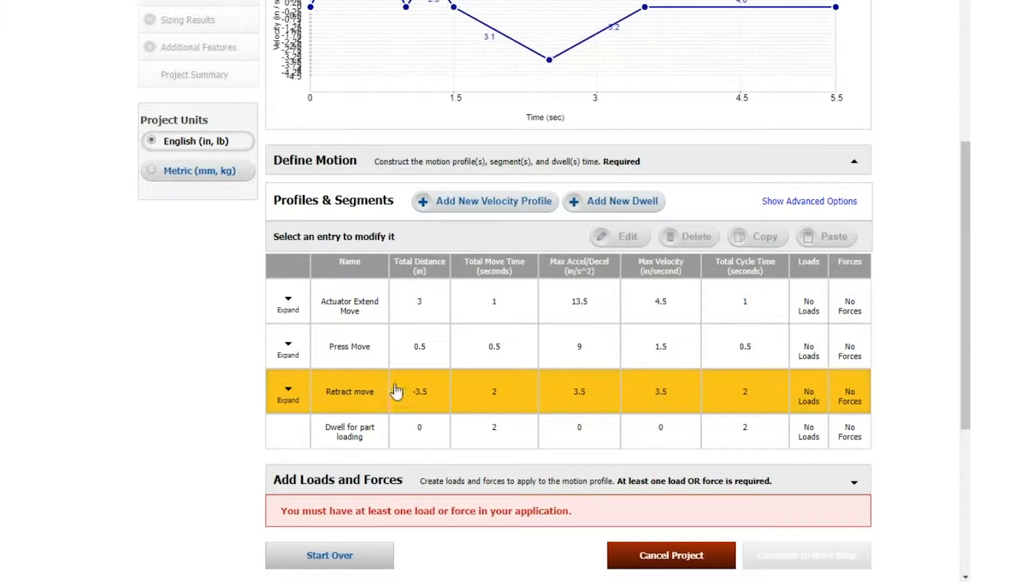
Open the retract move for editing and show the advanced motion profile types.
scroll(396, 392, down, 2)
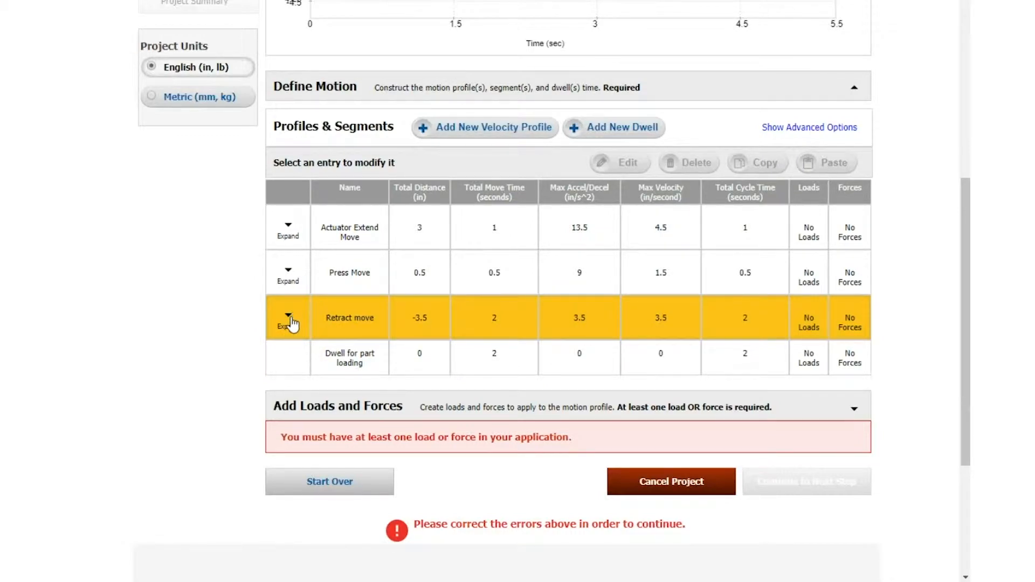
click(289, 319)
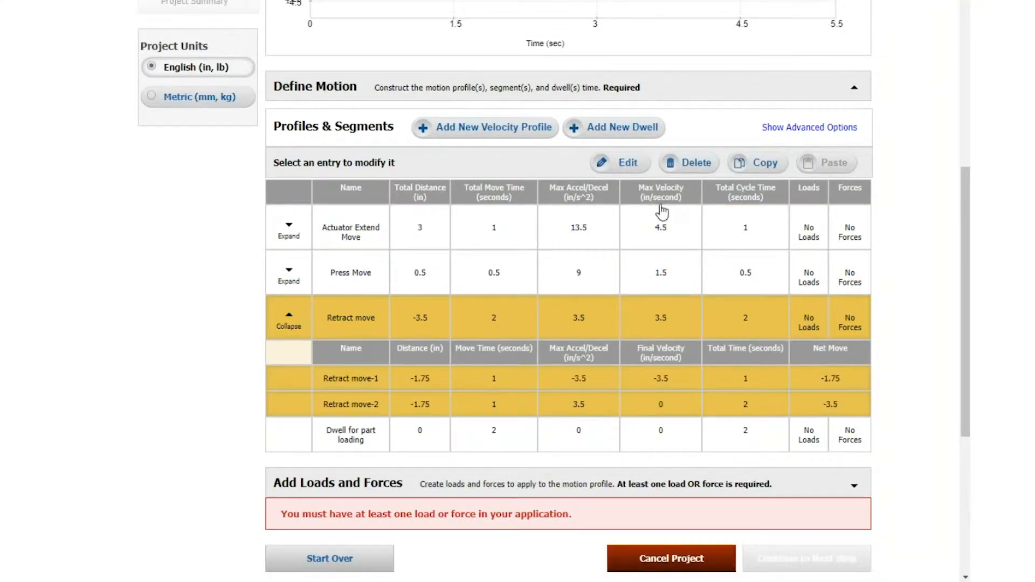
click(629, 164)
scroll(653, 272, down, 4)
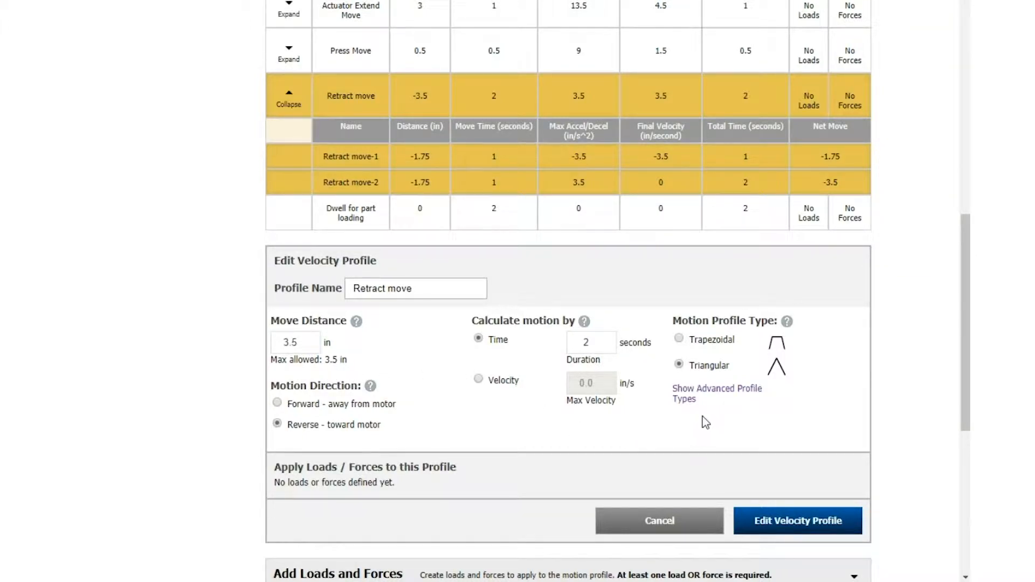
click(711, 397)
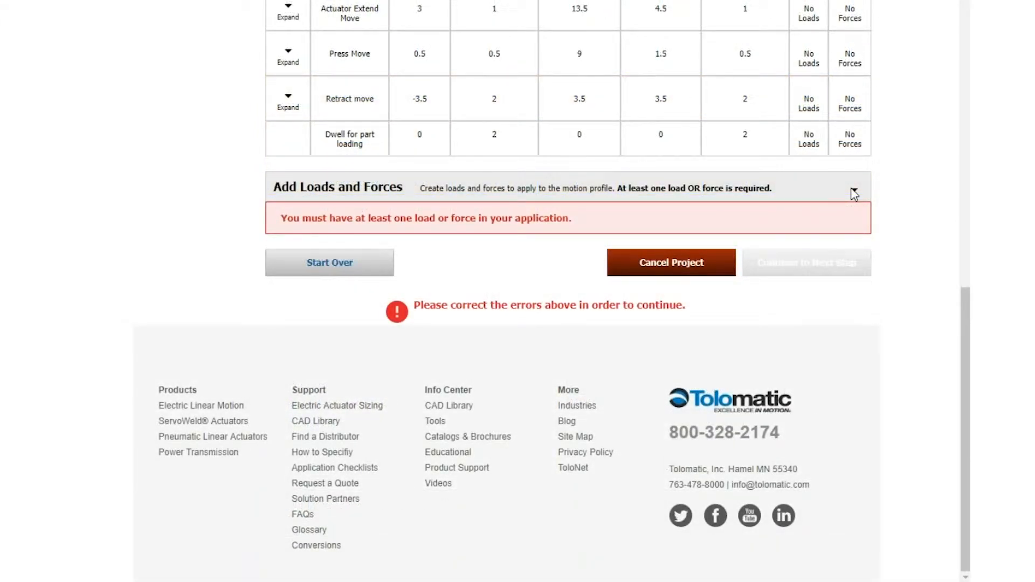
Start a load named "Tooling Mass" with a 5 lb weight and guides to prevent deflection.
click(853, 193)
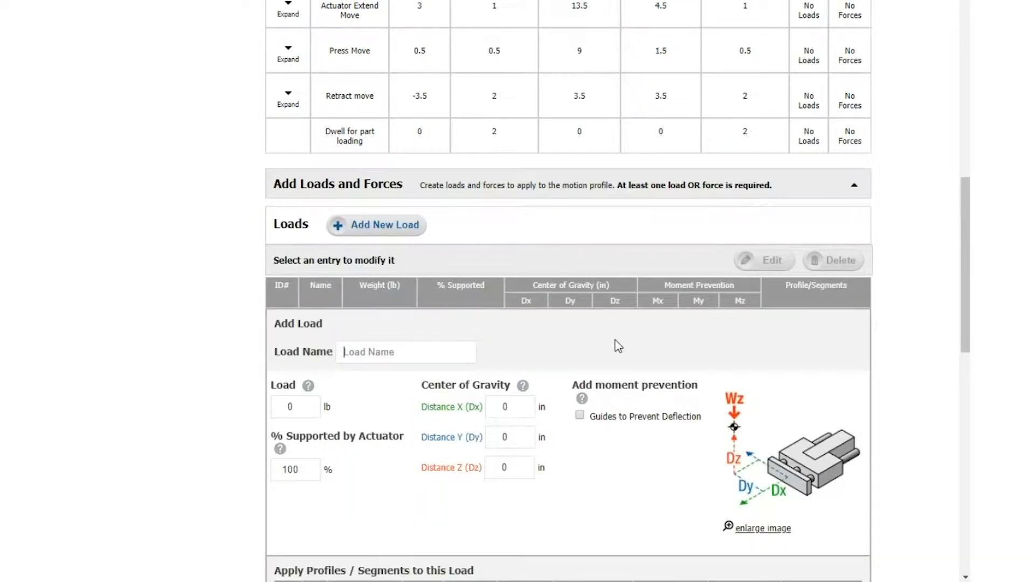
text(Tooling Mass)
drag(300, 408, 276, 410)
click(580, 416)
Apply the tooling load to the extend, press, reverse and dwell entries, and add it to the application.
scroll(657, 504, down, 4)
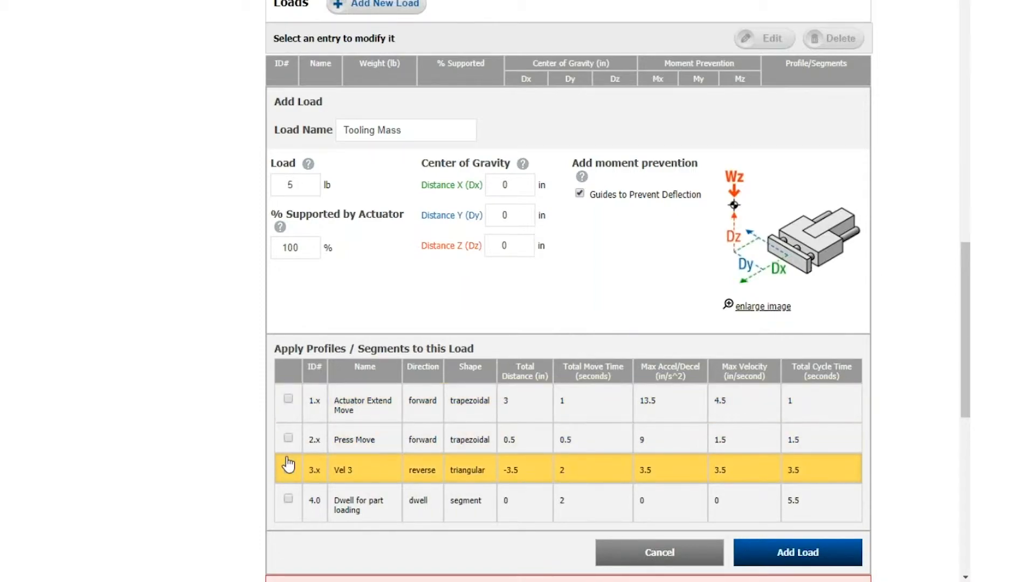
click(289, 399)
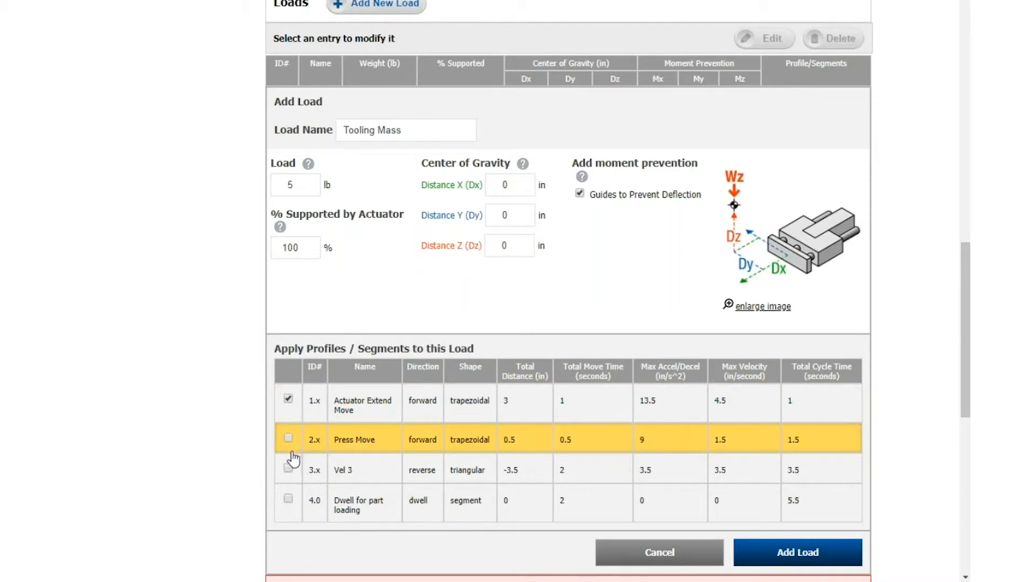
click(288, 437)
click(289, 468)
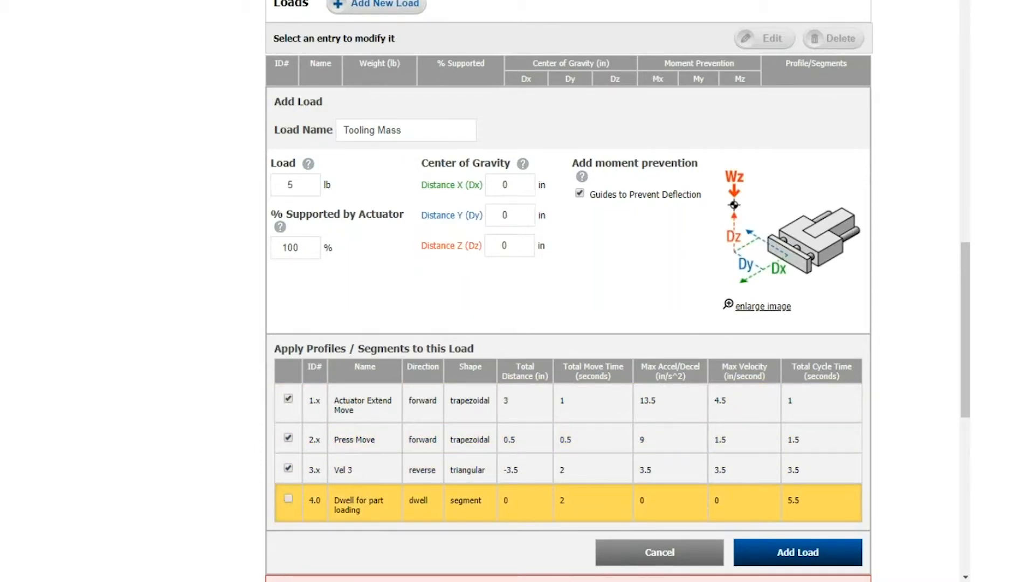
click(289, 499)
click(754, 551)
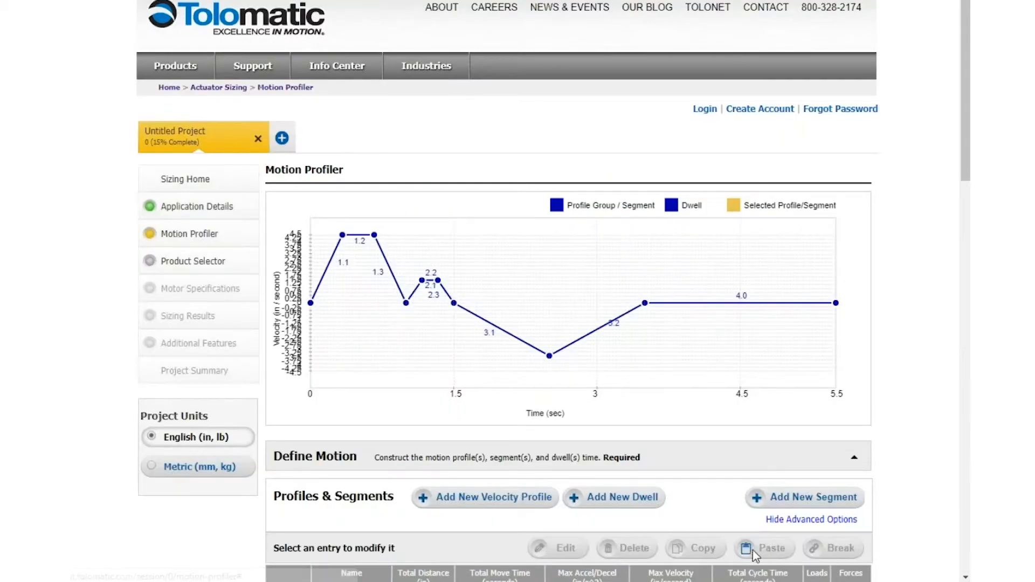
Start a force named "Press Force" with 500 lbf in the X direction and guides to prevent deflection.
scroll(694, 539, down, 8)
scroll(496, 453, down, 5)
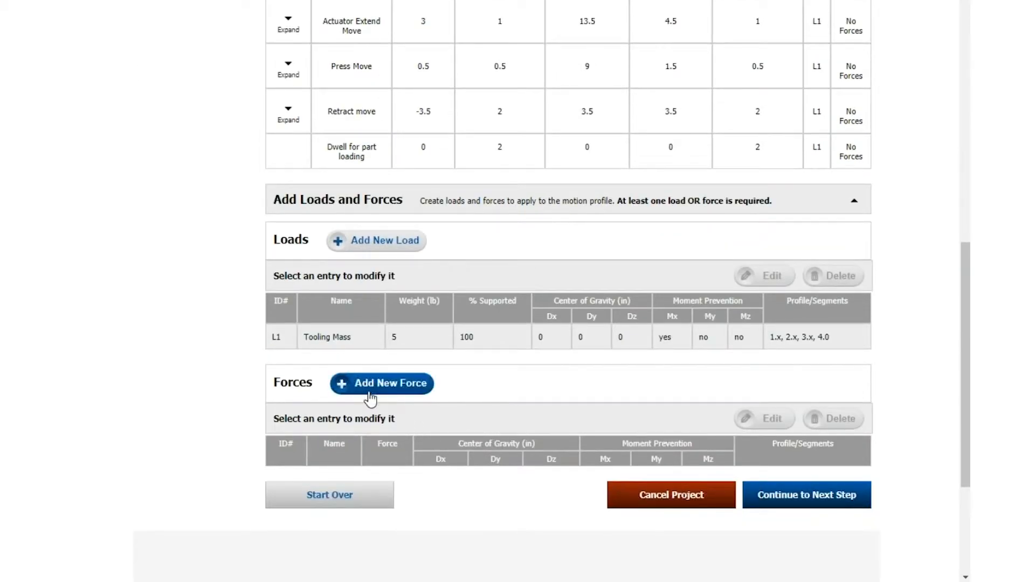
click(360, 392)
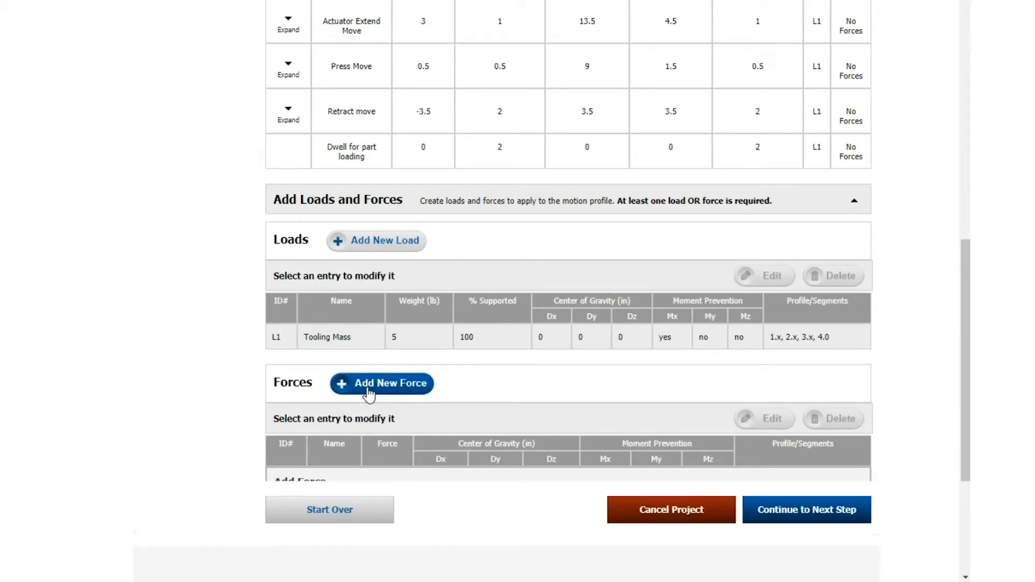
scroll(512, 410, down, 2)
click(338, 382)
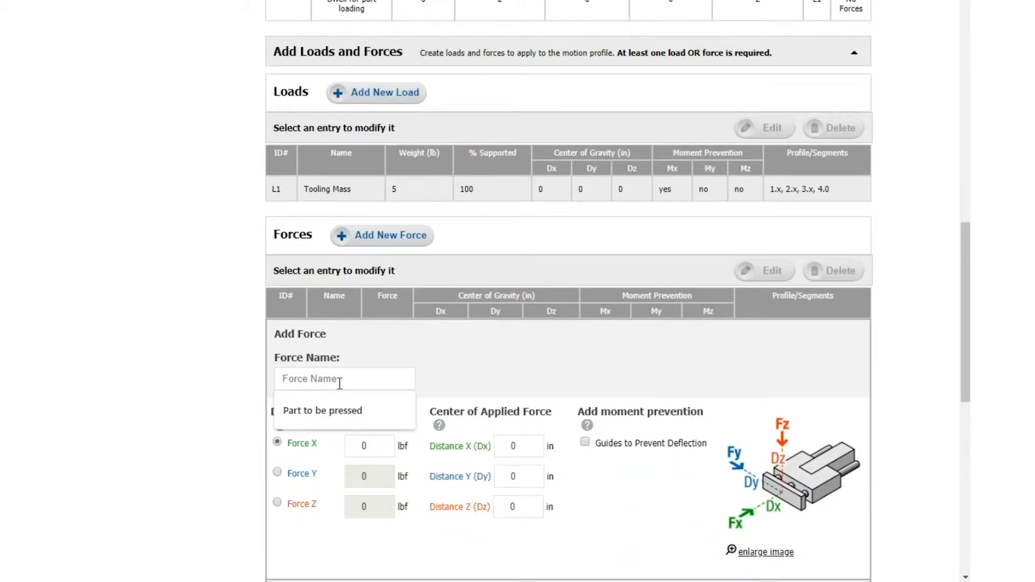
text(Press Force)
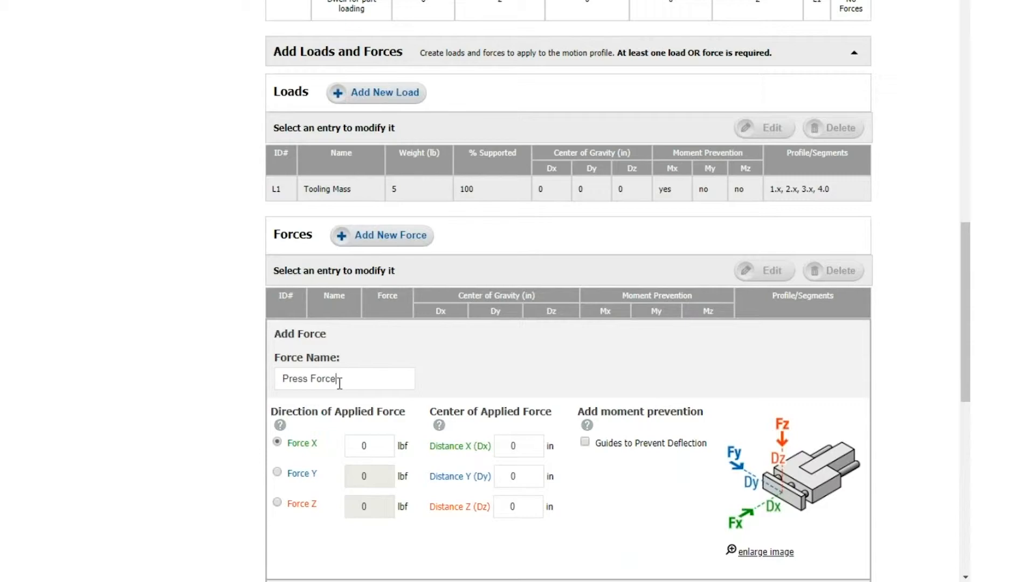
double_click(364, 445)
text(500)
click(629, 500)
Apply the press force to the Press Move profile only and add the force effect.
scroll(487, 526, down, 5)
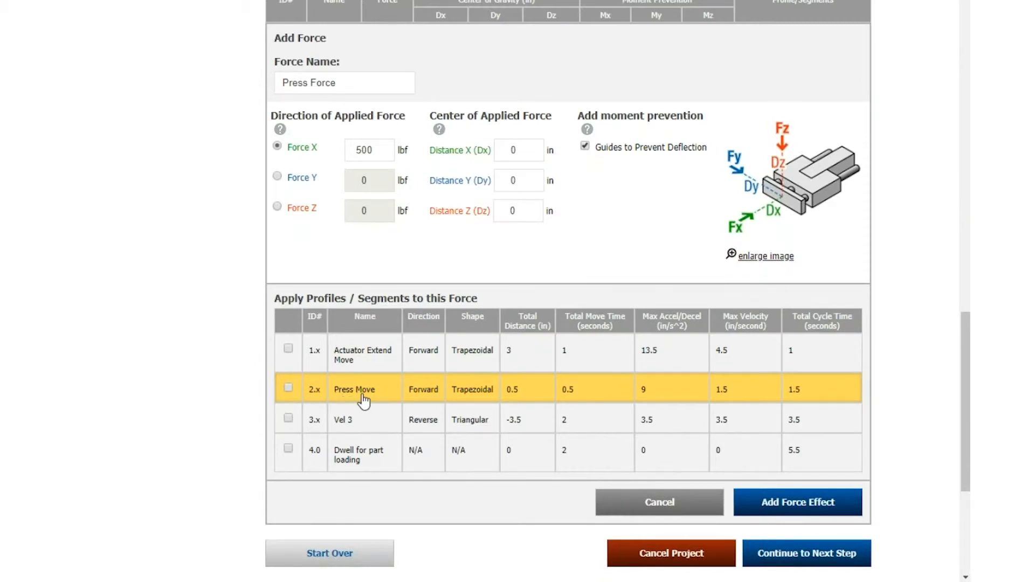
click(288, 388)
click(809, 505)
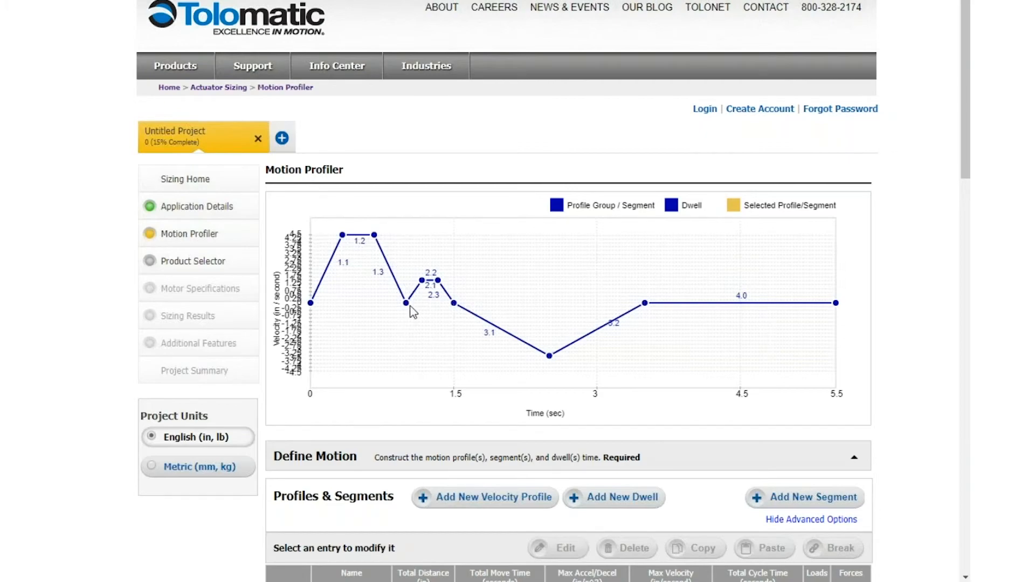
Examine the loads and forces assigned to the motion entries.
scroll(638, 370, down, 15)
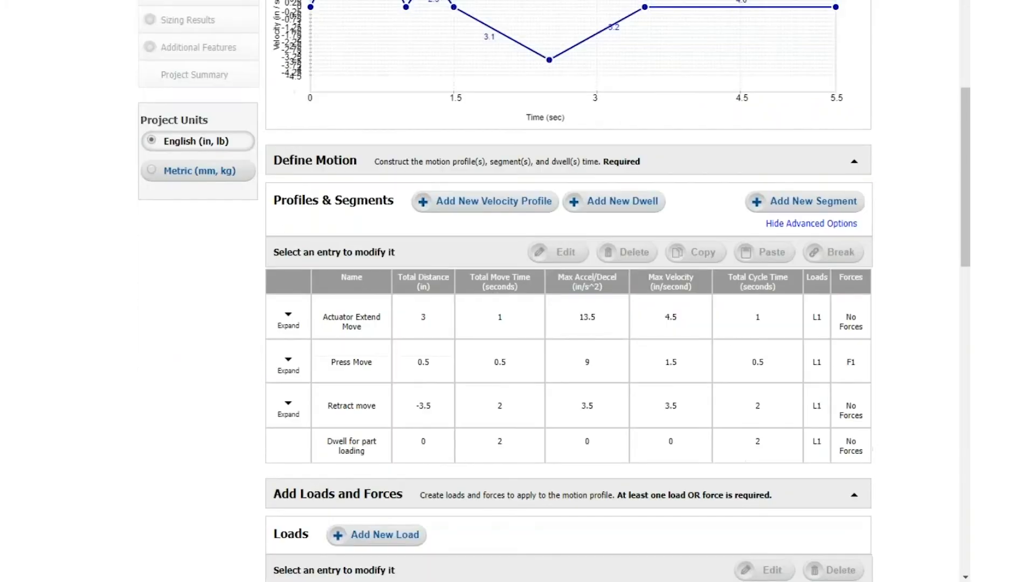
scroll(651, 378, down, 7)
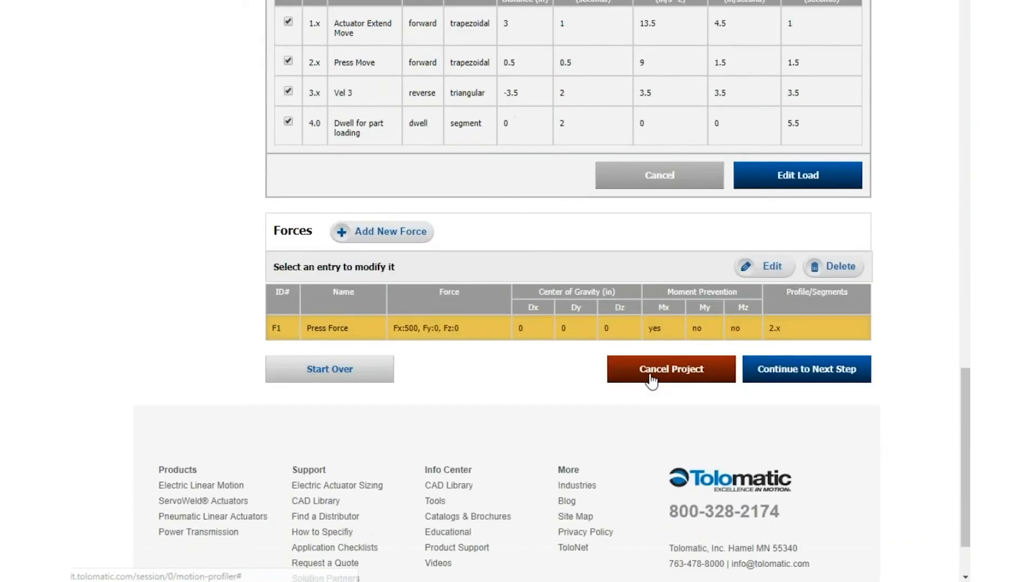
click(750, 344)
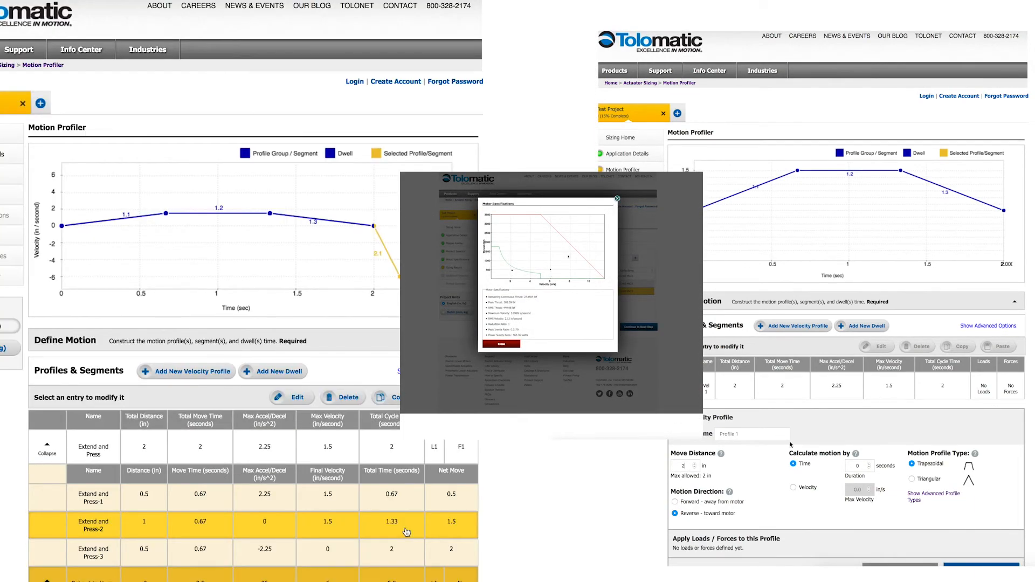
scroll(407, 532, down, 8)
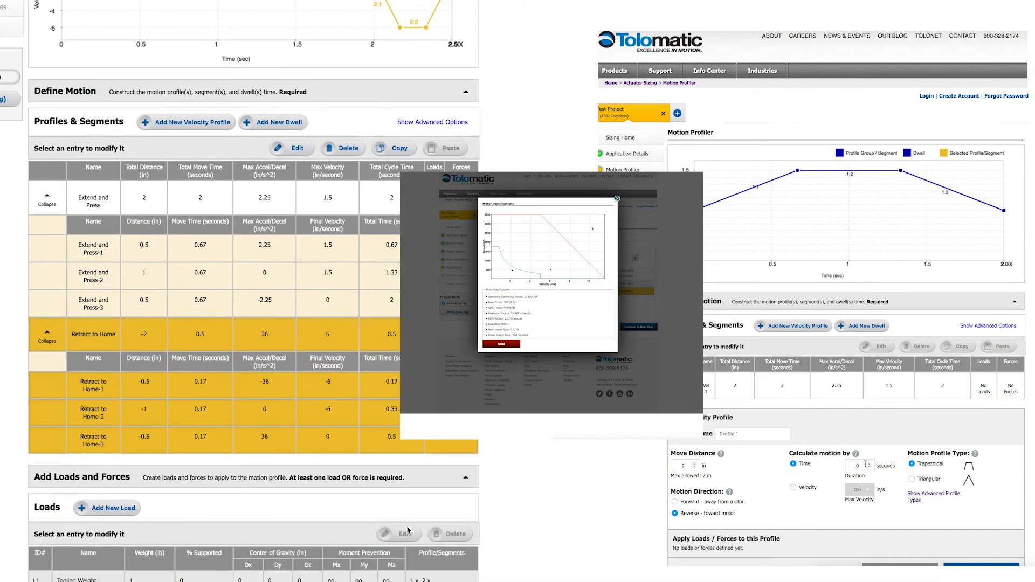
click(423, 532)
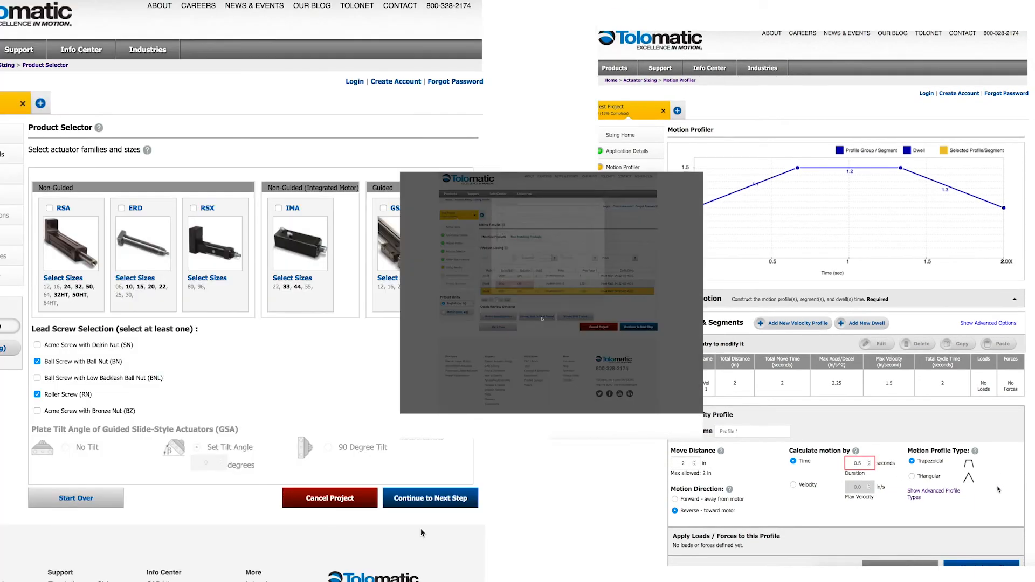